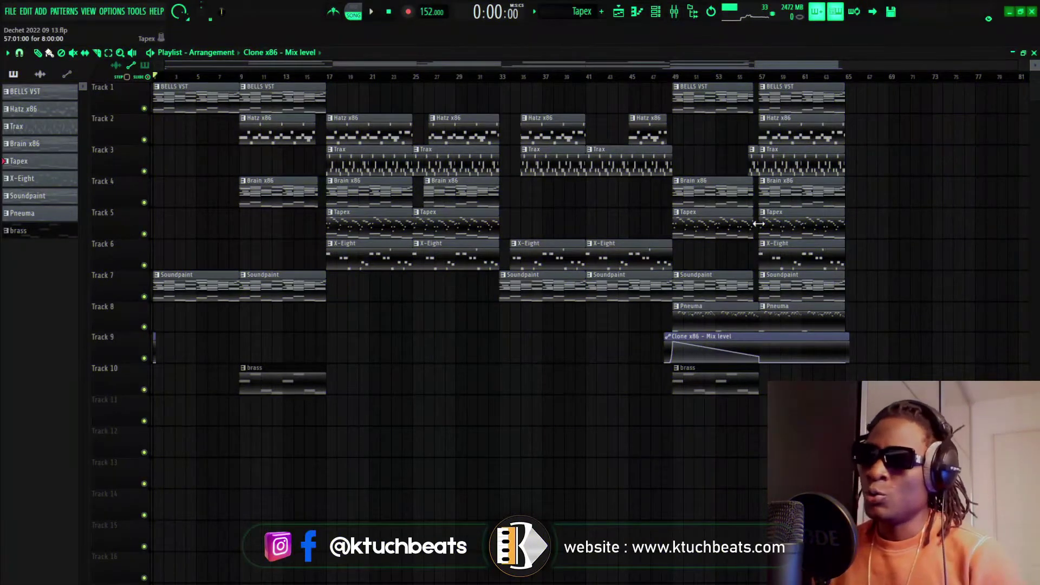
- Enlarge the playlist tracks vertically and play the full arrangement from the start
{"action": "scroll", "coordinate": [456, 70], "scroll_direction": "up", "scroll_amount": 2}
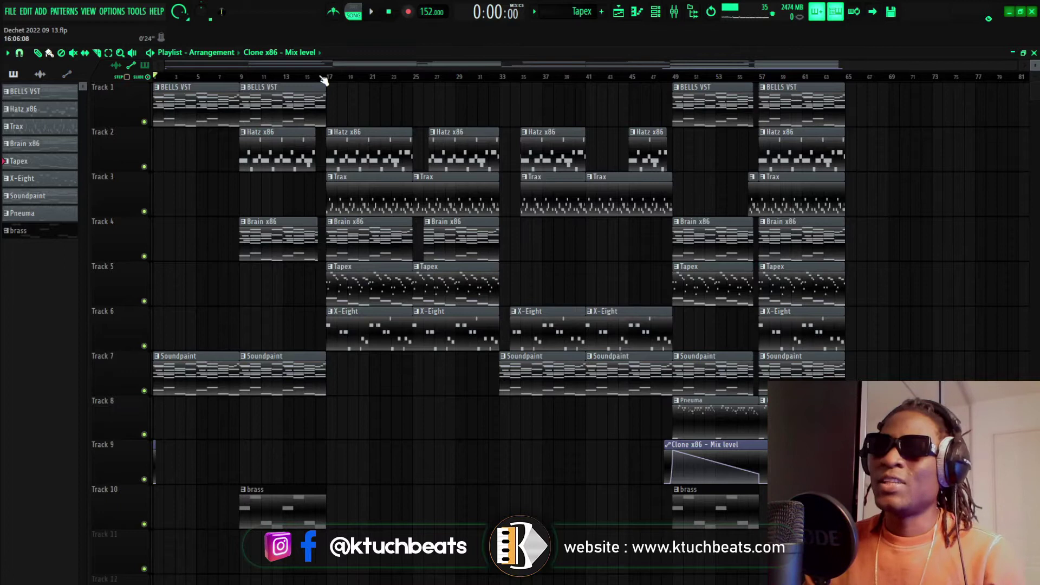
{"action": "key", "text": "space"}
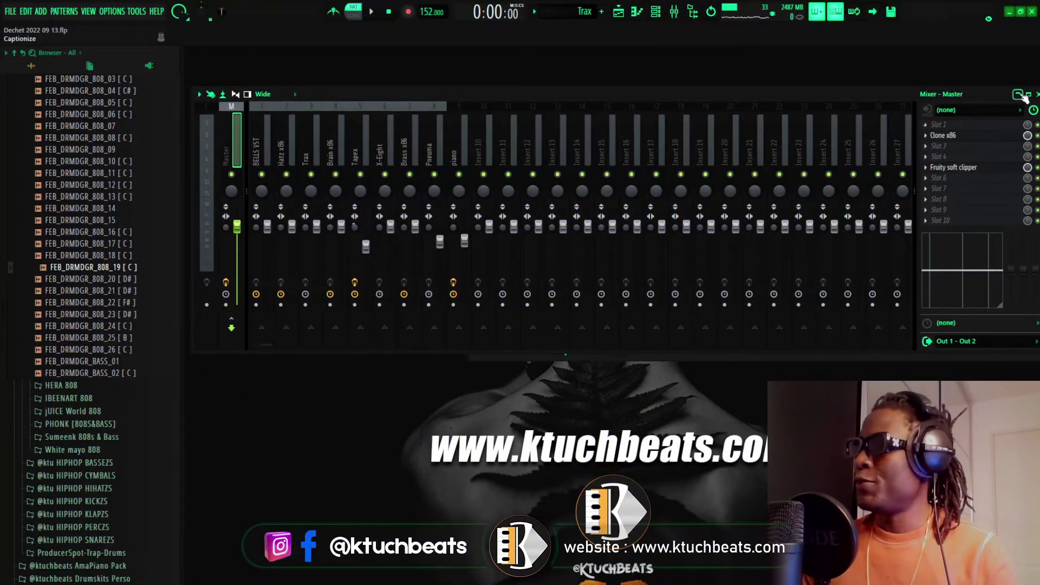
- Disable the Clone x86 effect on the mixer's Master track and return to the playlist
{"action": "left_click", "coordinate": [1037, 95]}
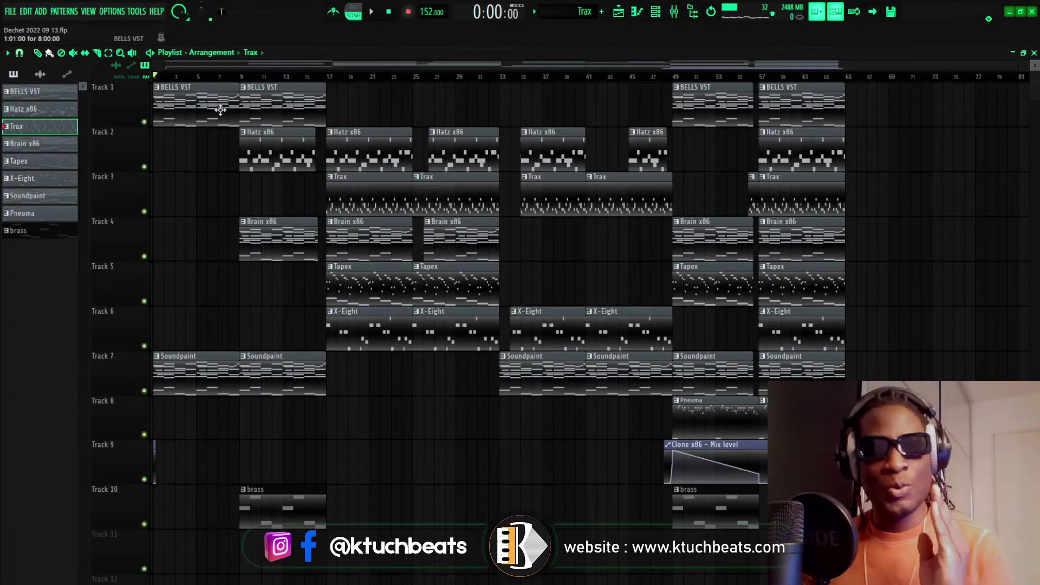
{"action": "left_click", "coordinate": [684, 15]}
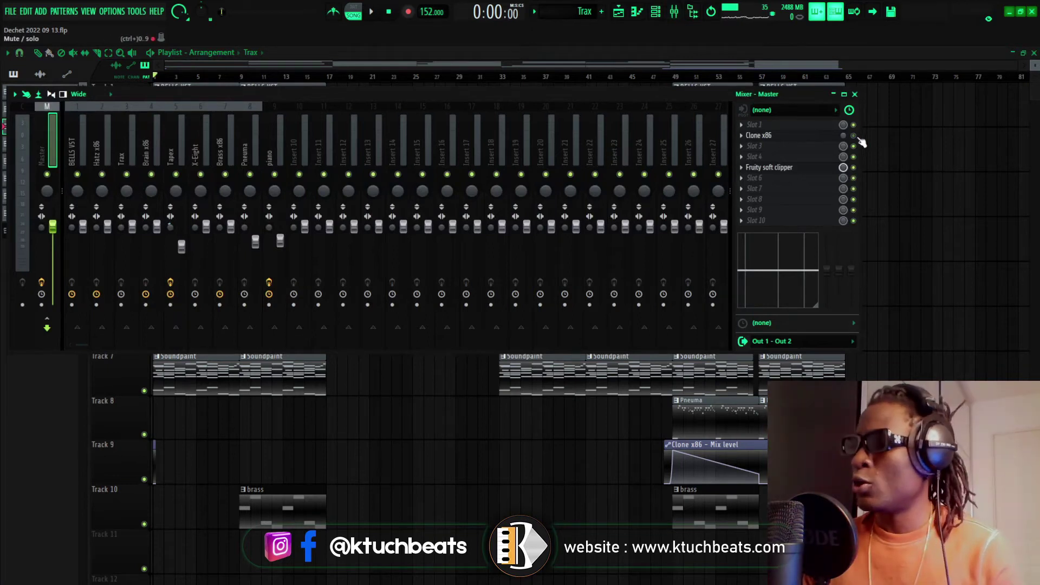
{"action": "left_click", "coordinate": [855, 94]}
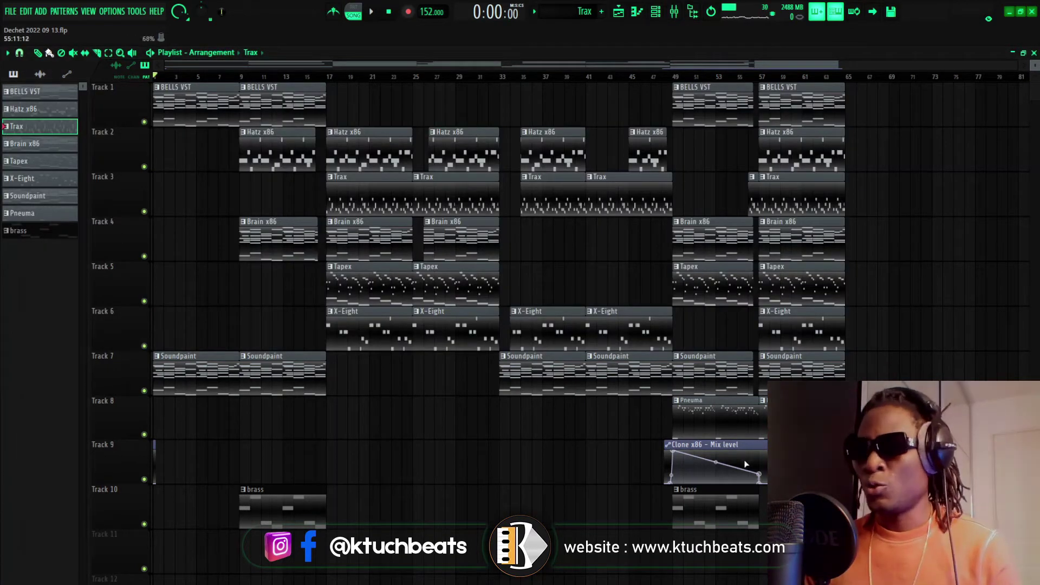
- Solo Track 1 in the playlist and bring up the BELLS VST instrument for a brief look
{"action": "right_click", "coordinate": [145, 123]}
{"action": "left_click", "coordinate": [171, 99]}
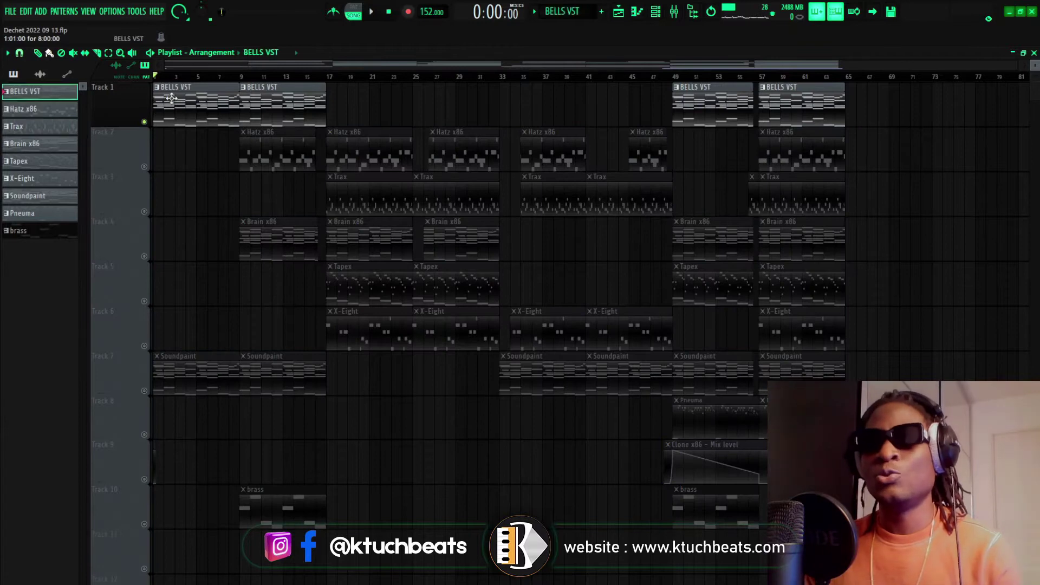
{"action": "key", "text": "F6"}
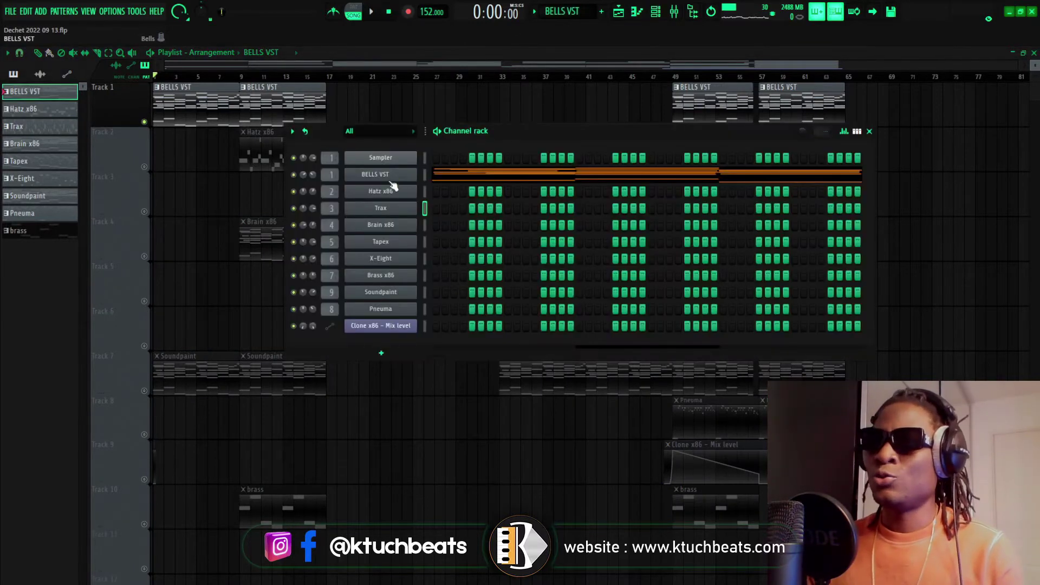
{"action": "left_click", "coordinate": [391, 177]}
{"action": "left_click_drag", "start_coordinate": [391, 178], "coordinate": [508, 141]}
{"action": "left_click", "coordinate": [834, 139]}
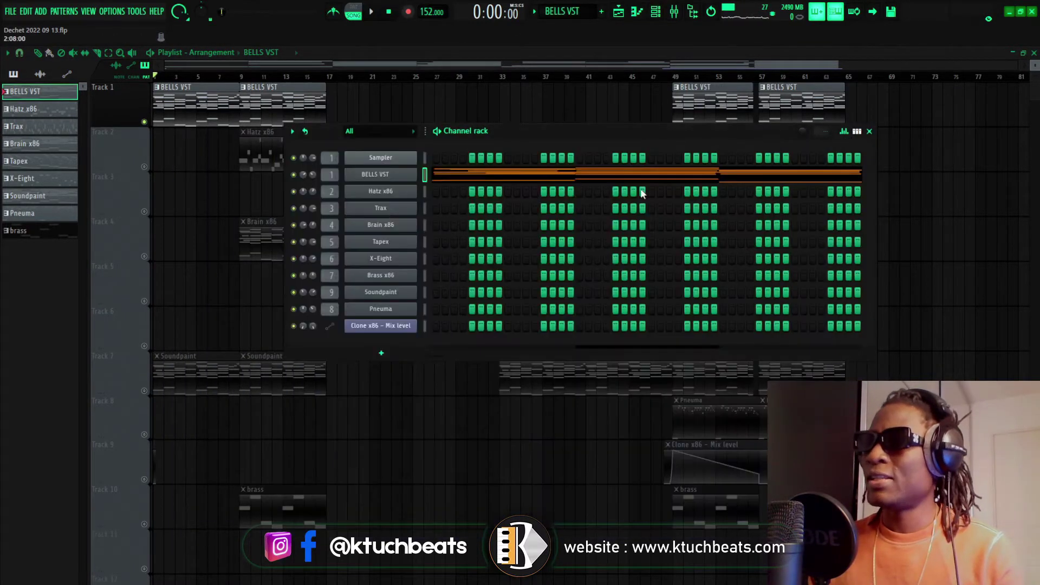
- Play the BELLS VST melody in the piano roll to examine its notes, and return to the channel rack
{"action": "left_click", "coordinate": [640, 175]}
{"action": "key", "text": "space"}
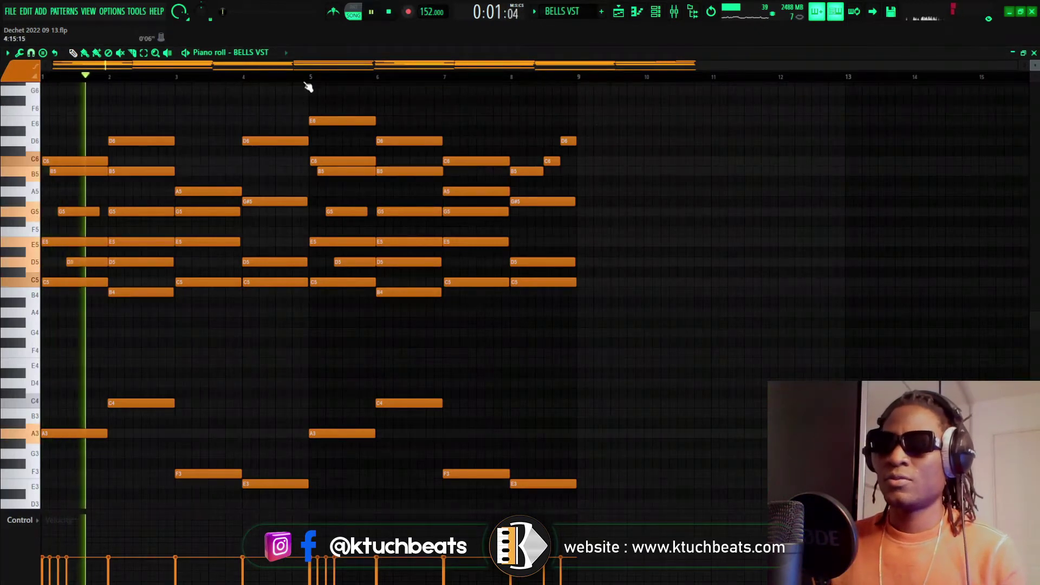
{"action": "scroll", "coordinate": [307, 84], "scroll_direction": "up", "scroll_amount": 1}
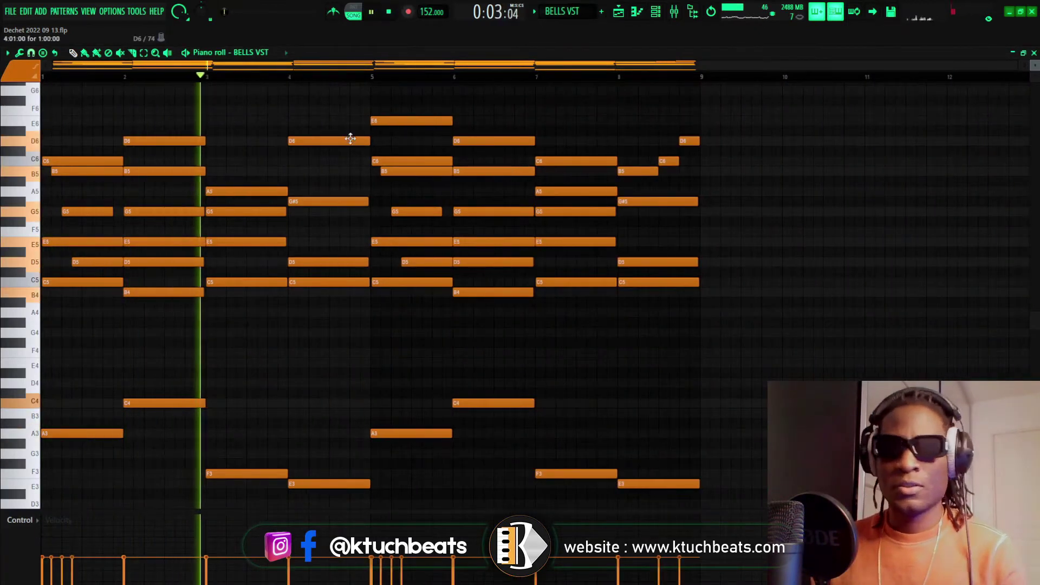
{"action": "scroll", "coordinate": [709, 249], "scroll_direction": "down", "scroll_amount": 2}
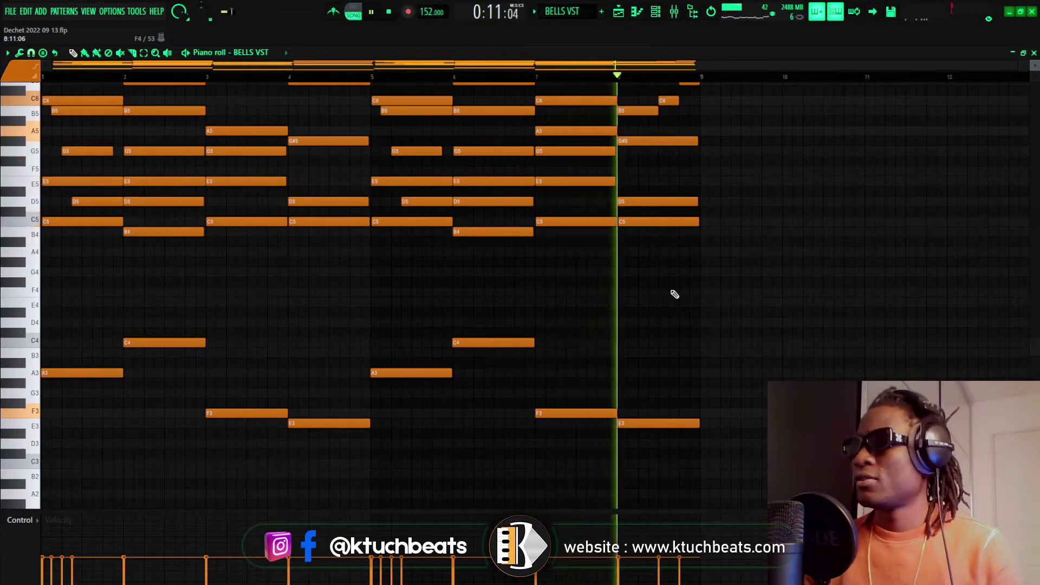
{"action": "scroll", "coordinate": [675, 289], "scroll_direction": "up", "scroll_amount": 2}
{"action": "key", "text": "space"}
{"action": "key", "text": "F7"}
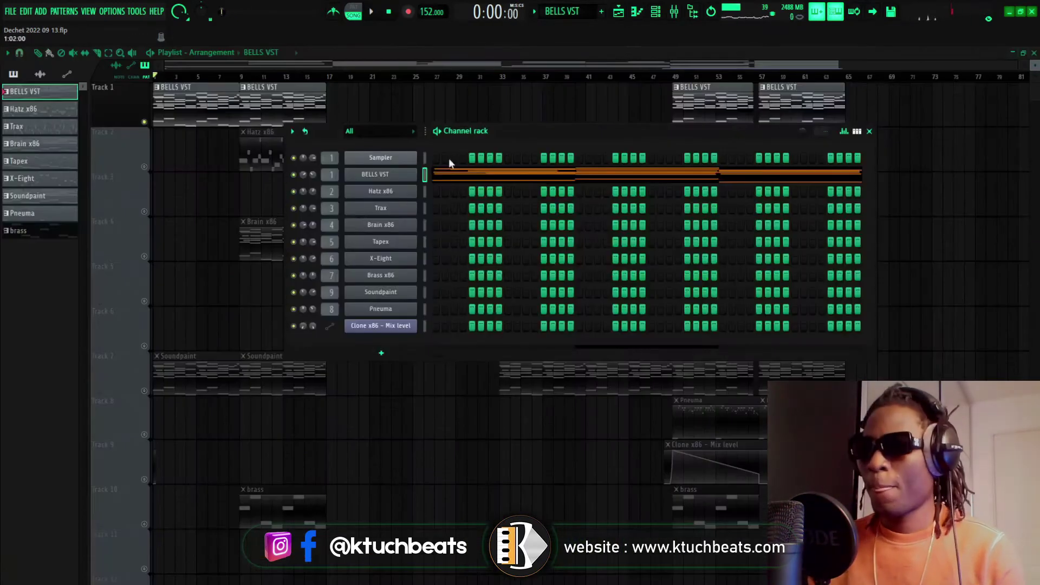
- Look at the preset browser of the BELLS VST instrument, and close it together with the channel rack
{"action": "left_click", "coordinate": [411, 175]}
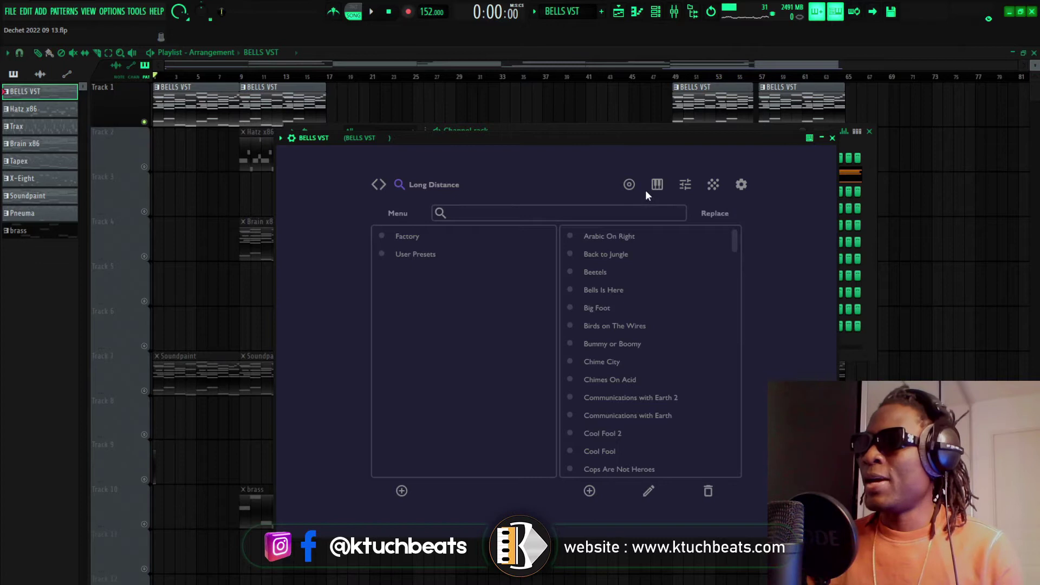
{"action": "mouse_move", "coordinate": [734, 239]}
{"action": "left_mouse_down"}
{"action": "mouse_move", "coordinate": [755, 473]}
{"action": "mouse_move", "coordinate": [736, 431]}
{"action": "mouse_move", "coordinate": [754, 340]}
{"action": "mouse_move", "coordinate": [743, 231]}
{"action": "left_mouse_up"}
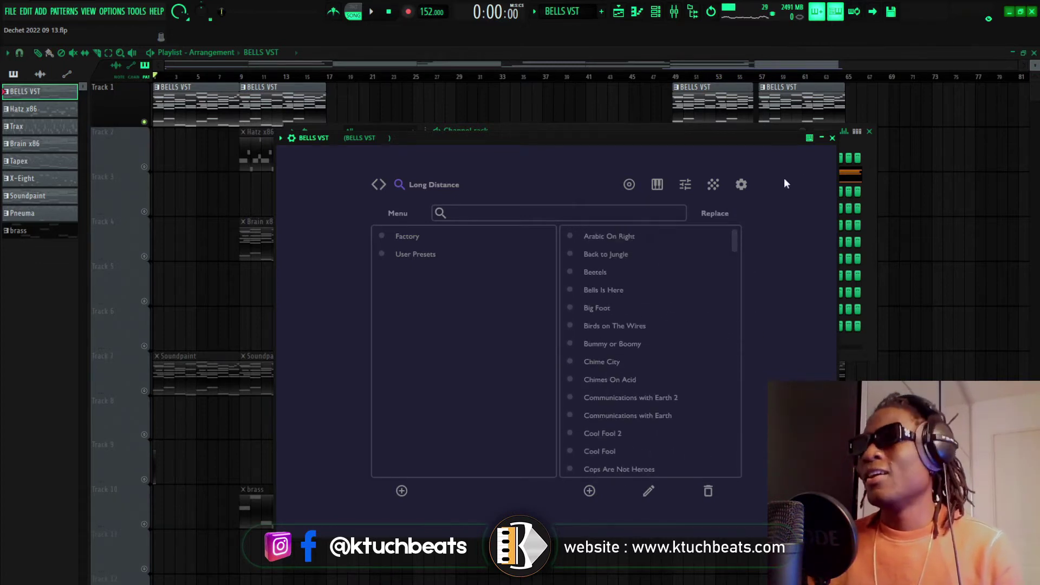
{"action": "left_click", "coordinate": [831, 139]}
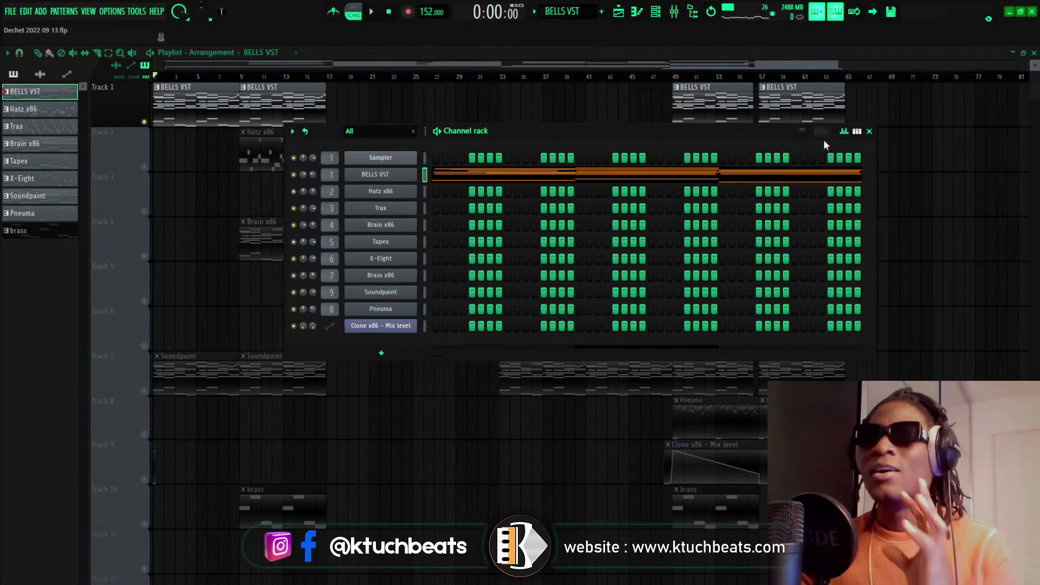
{"action": "key", "text": "F6"}
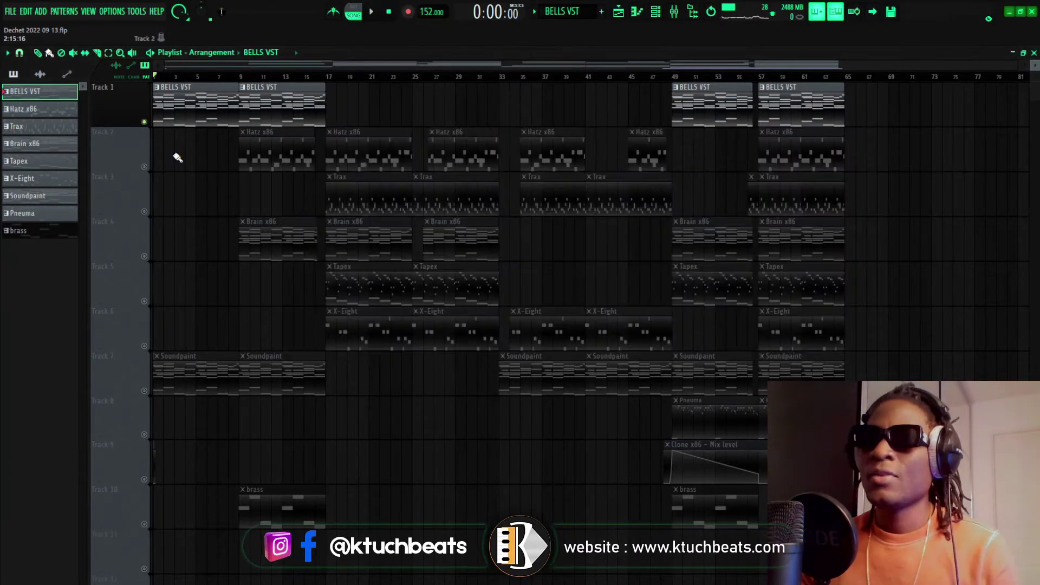
- Solo Track 2 and open the Hatz x86 instrument from its pattern, placing the window clear of the pattern clip
{"action": "double_click", "coordinate": [260, 132]}
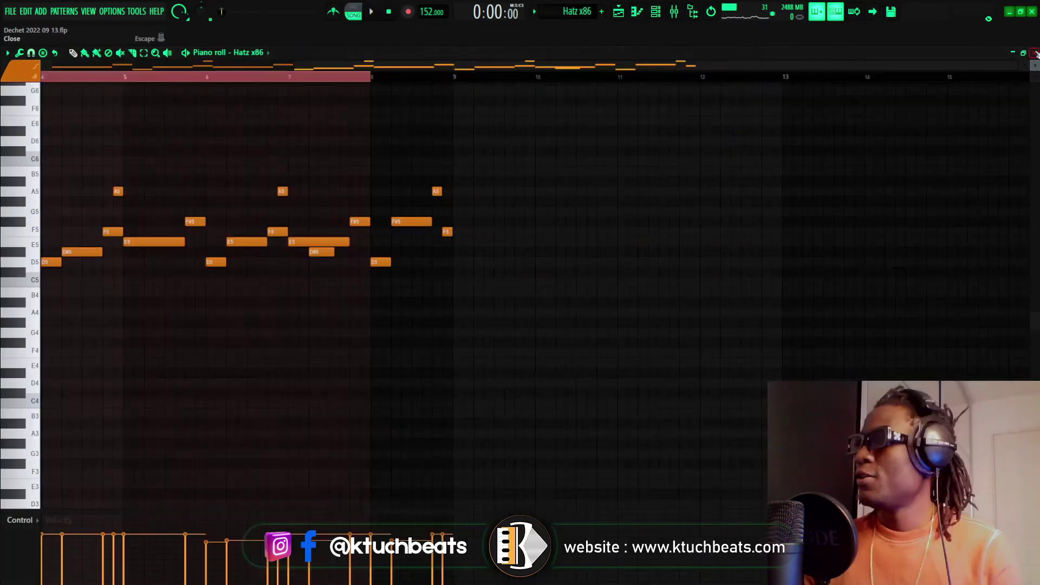
{"action": "left_click", "coordinate": [382, 194]}
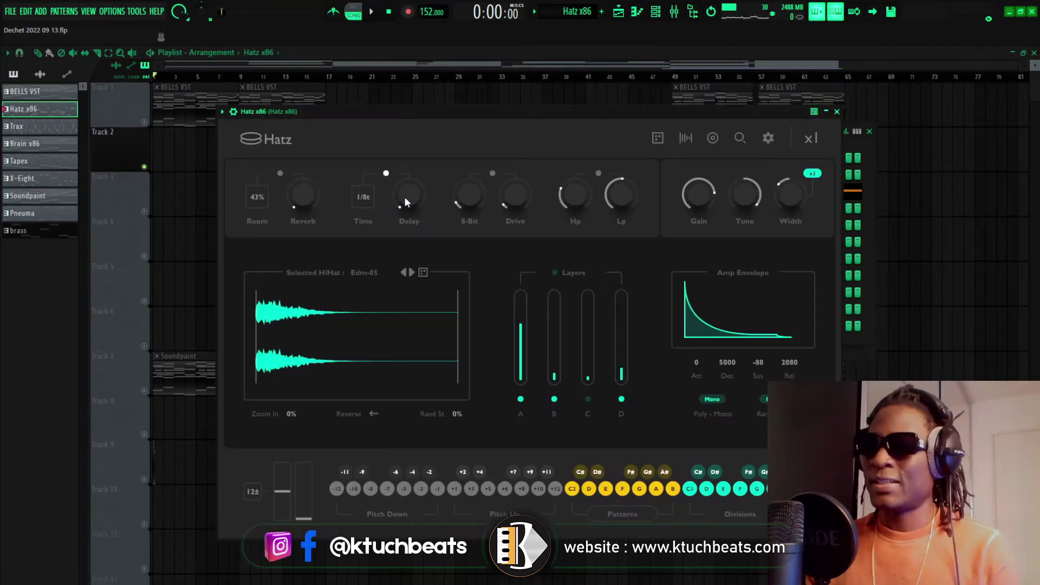
{"action": "left_click_drag", "start_coordinate": [532, 114], "coordinate": [527, 100]}
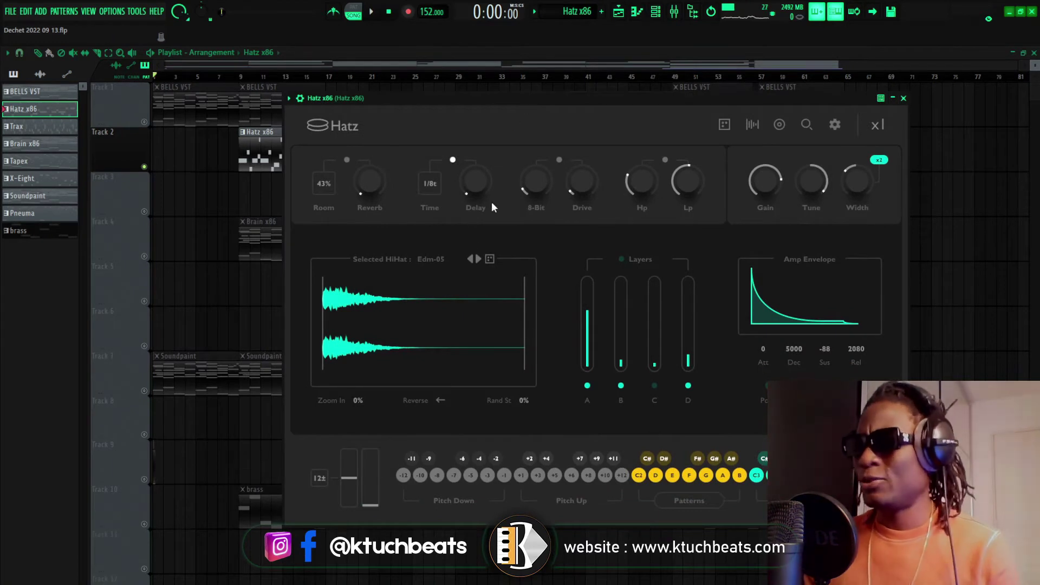
- Audition different hi-hat samples in Hatz while its pattern plays, and randomize the instrument's settings
{"action": "left_click", "coordinate": [470, 259]}
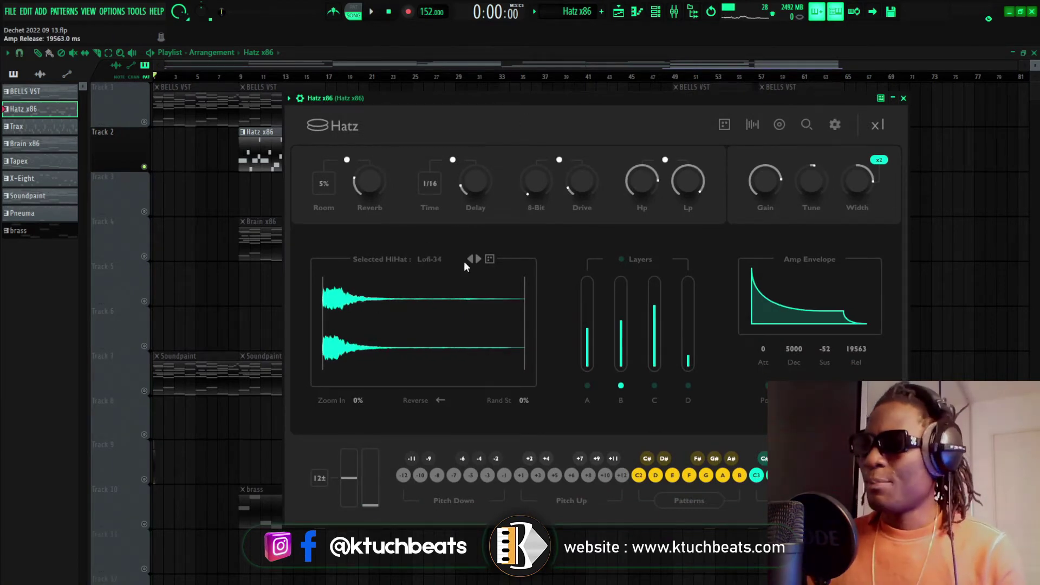
{"action": "key", "text": "space"}
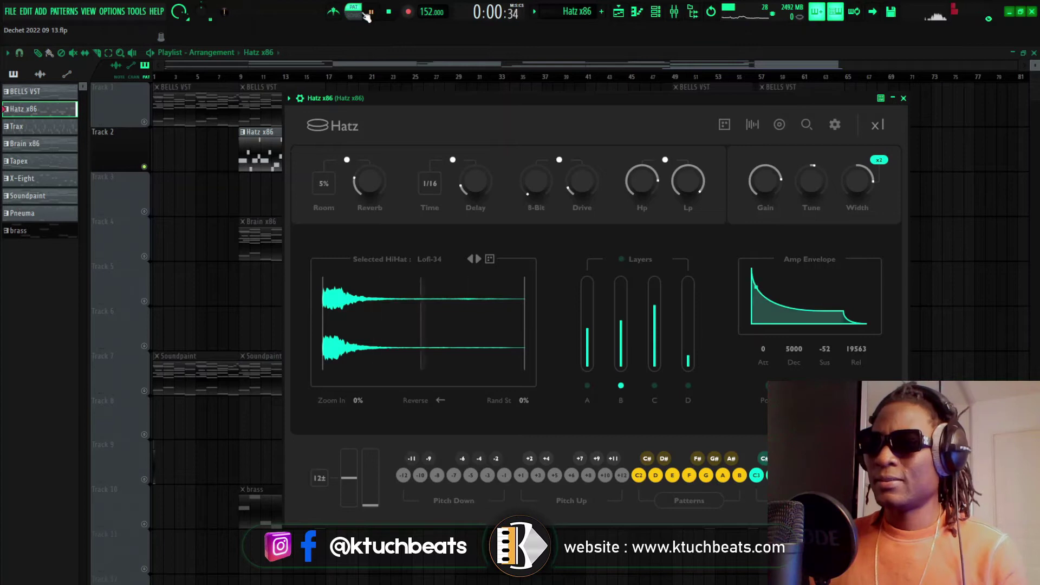
{"action": "left_click", "coordinate": [471, 259]}
{"action": "left_click", "coordinate": [479, 259]}
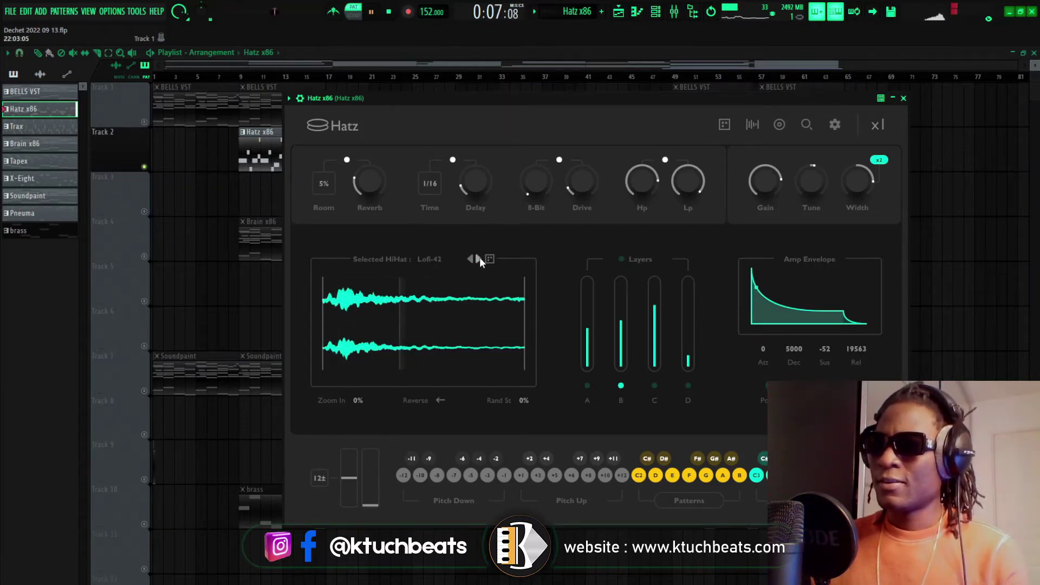
{"action": "left_click", "coordinate": [479, 259]}
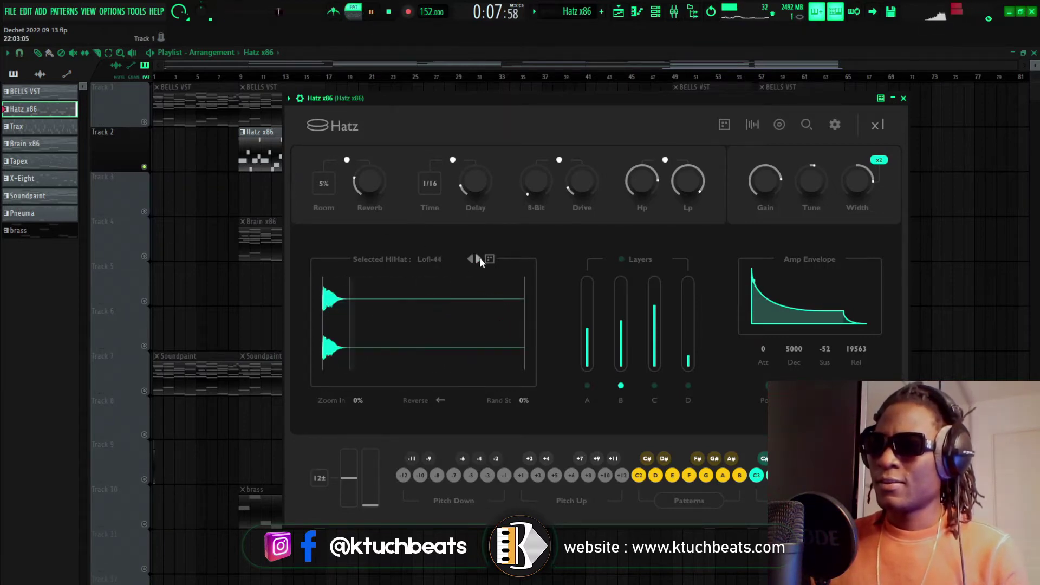
{"action": "left_click", "coordinate": [479, 259]}
{"action": "left_click", "coordinate": [478, 259]}
{"action": "left_click", "coordinate": [479, 259]}
{"action": "left_click", "coordinate": [479, 259]}
{"action": "left_click", "coordinate": [726, 125]}
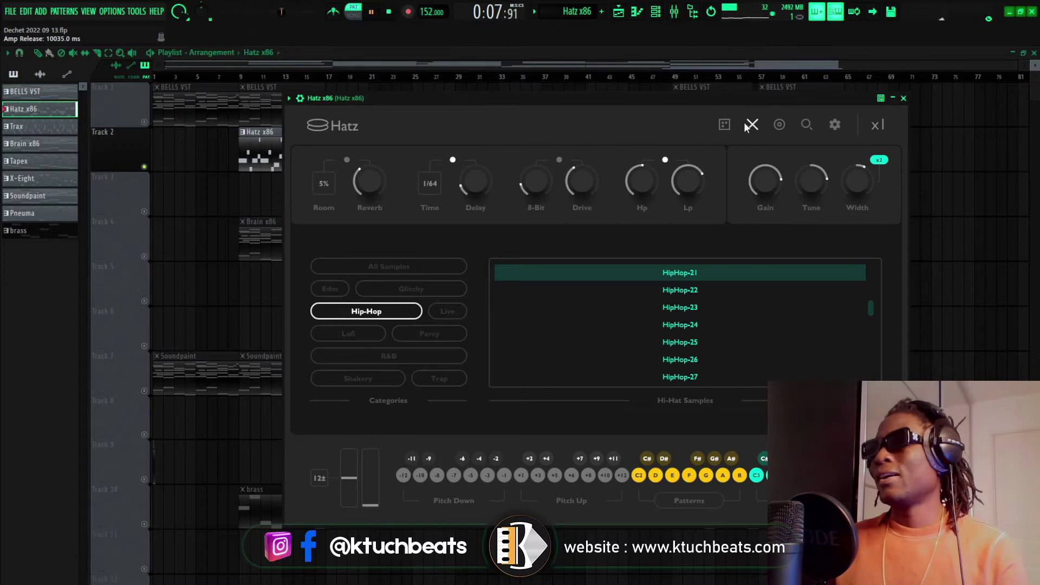
{"action": "left_click", "coordinate": [753, 125]}
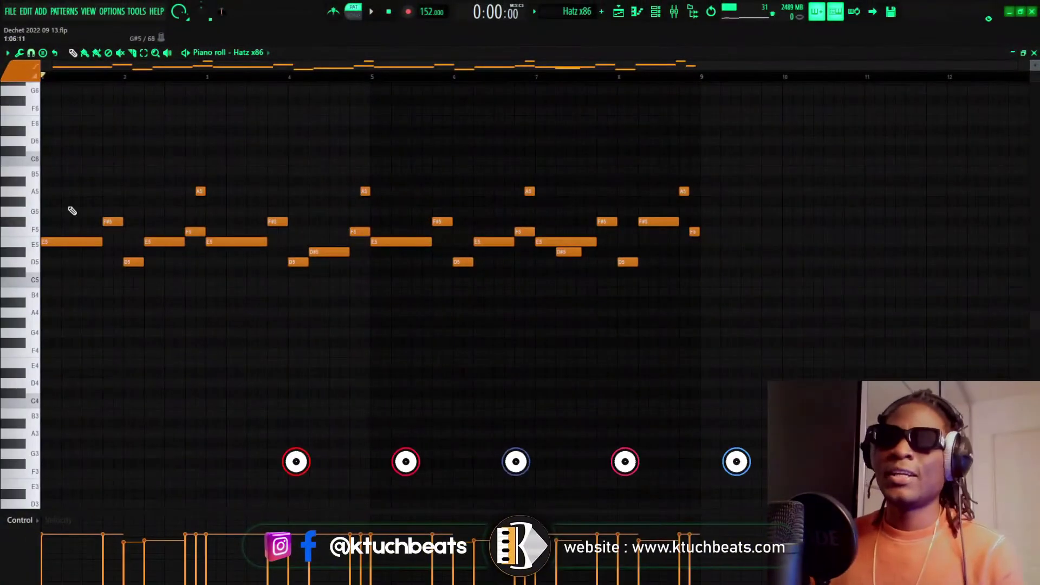
- Audition the Hatz sounds on piano roll keys such as E5, F#5 and G5, and return to the playlist
{"action": "left_click", "coordinate": [34, 245]}
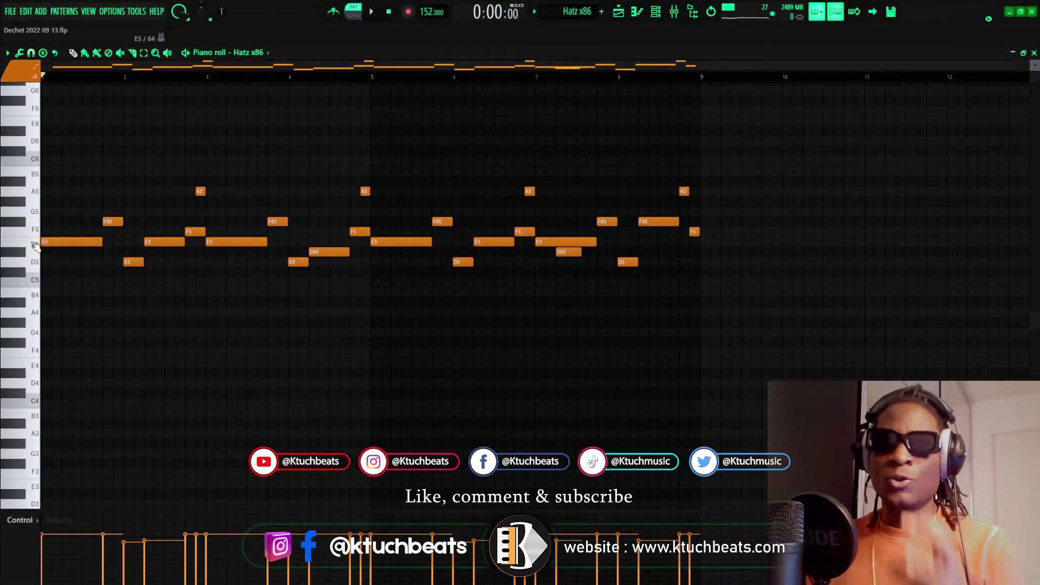
{"action": "left_click", "coordinate": [22, 226]}
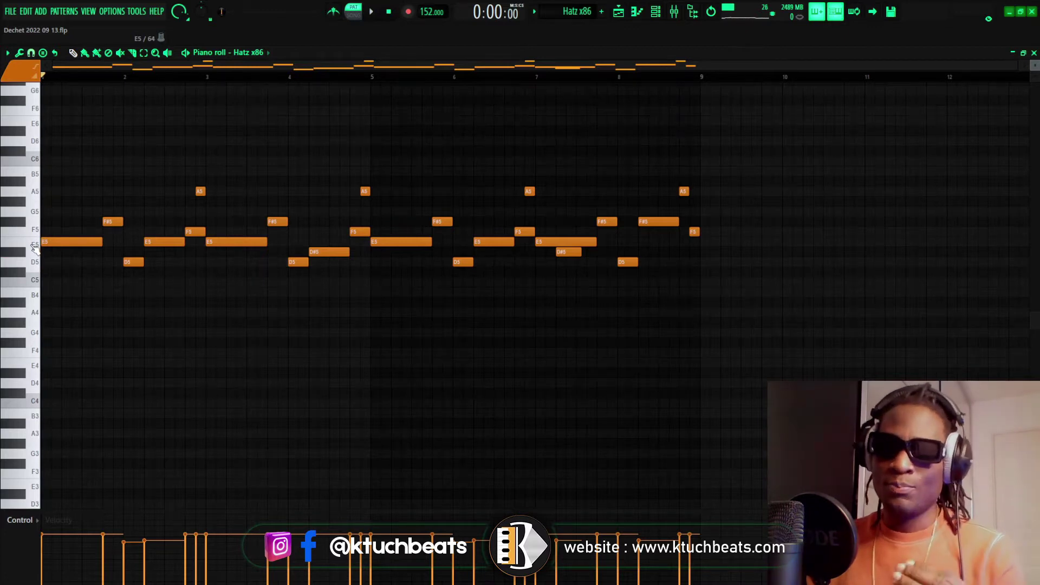
{"action": "left_click", "coordinate": [35, 246]}
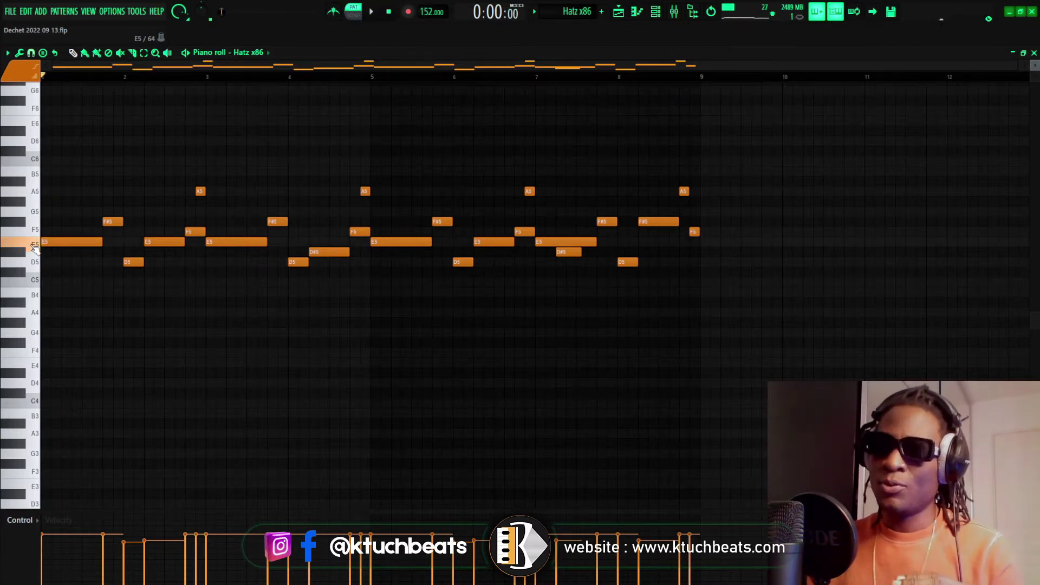
{"action": "left_click", "coordinate": [34, 237]}
{"action": "left_click", "coordinate": [37, 216]}
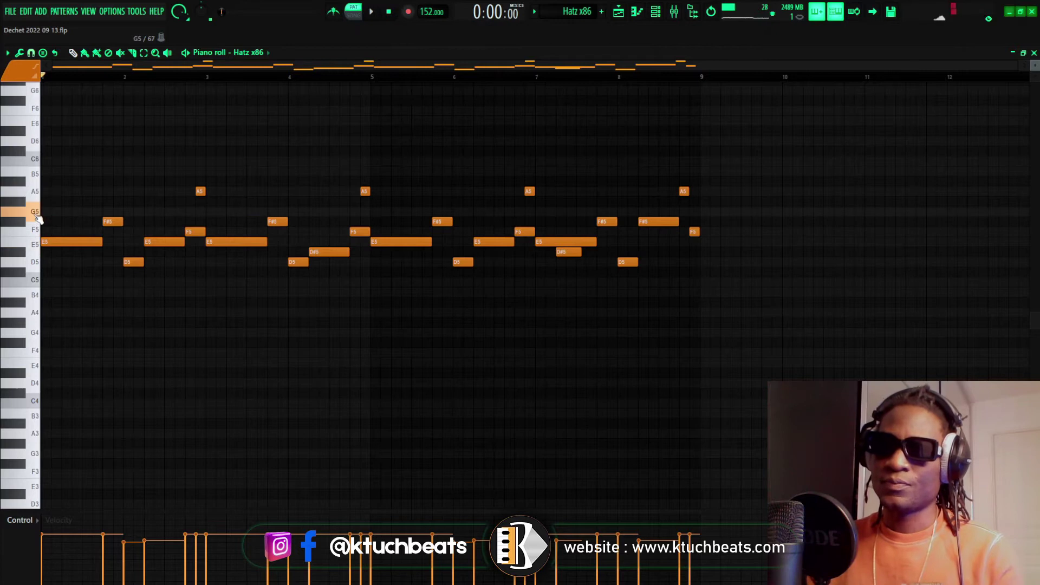
{"action": "left_click", "coordinate": [37, 198]}
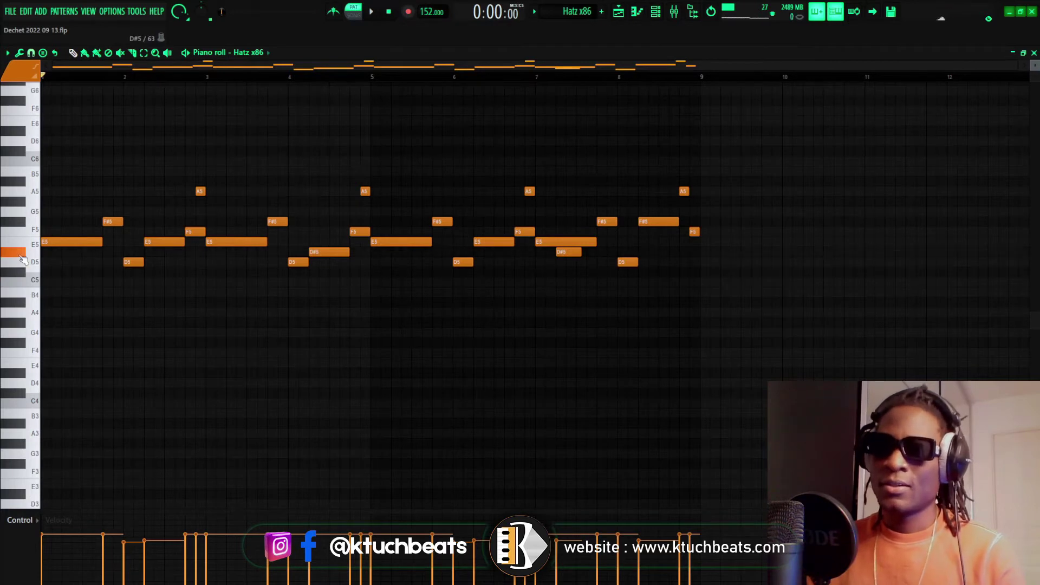
{"action": "left_click", "coordinate": [21, 228]}
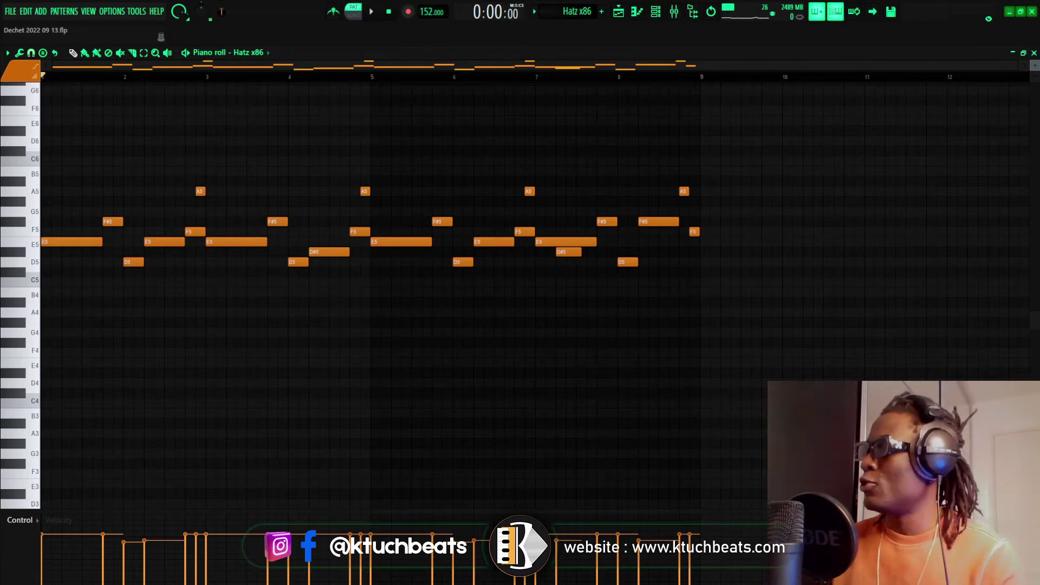
{"action": "left_click", "coordinate": [1035, 53]}
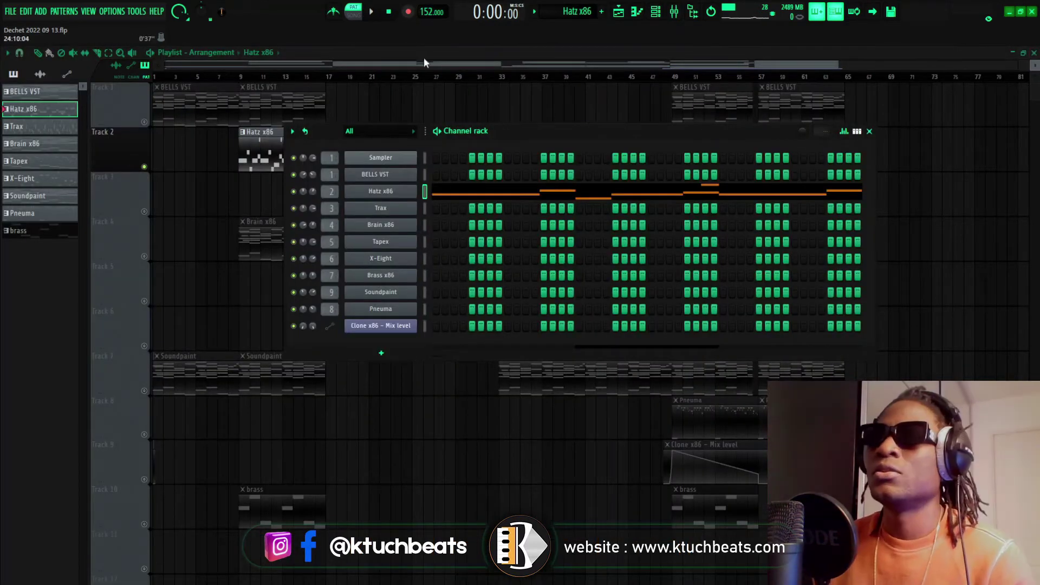
{"action": "key", "text": "F6"}
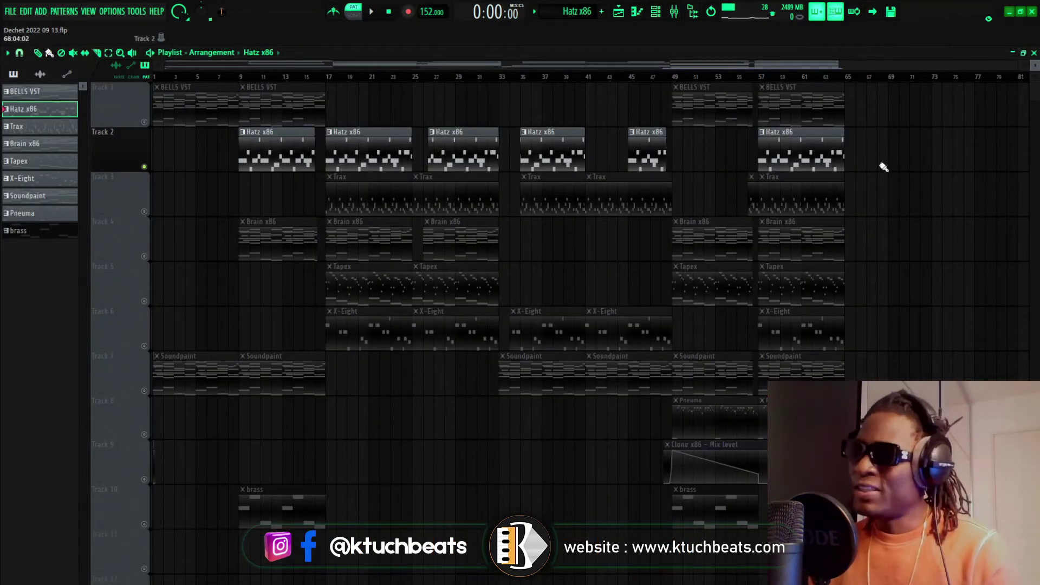
- Set the playlist time selection from bar 17 to bar 25 and solo Track 3 with the Trax pattern
{"action": "double_click", "coordinate": [332, 79]}
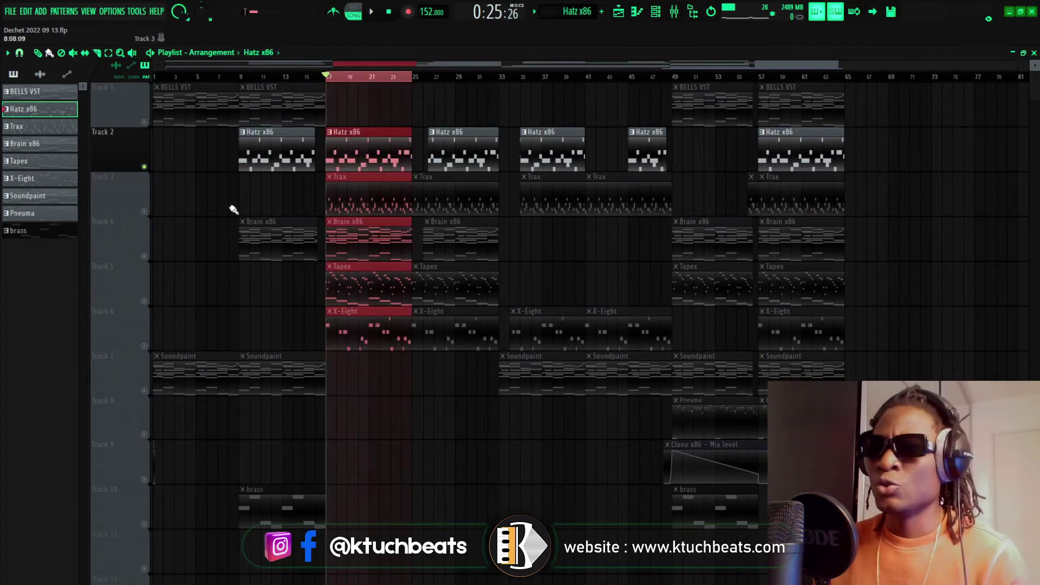
{"action": "left_click", "coordinate": [151, 211]}
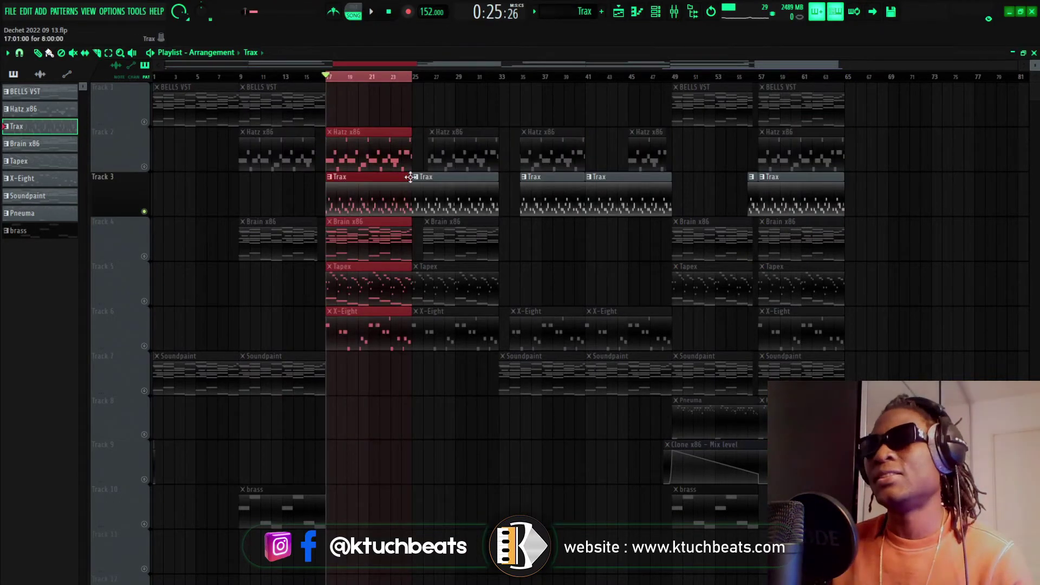
- Open the Trax drum machine from its pattern on Track 3, view its notes in the piano roll and play them
{"action": "double_click", "coordinate": [433, 208]}
{"action": "left_click_drag", "start_coordinate": [432, 96], "coordinate": [546, 127]}
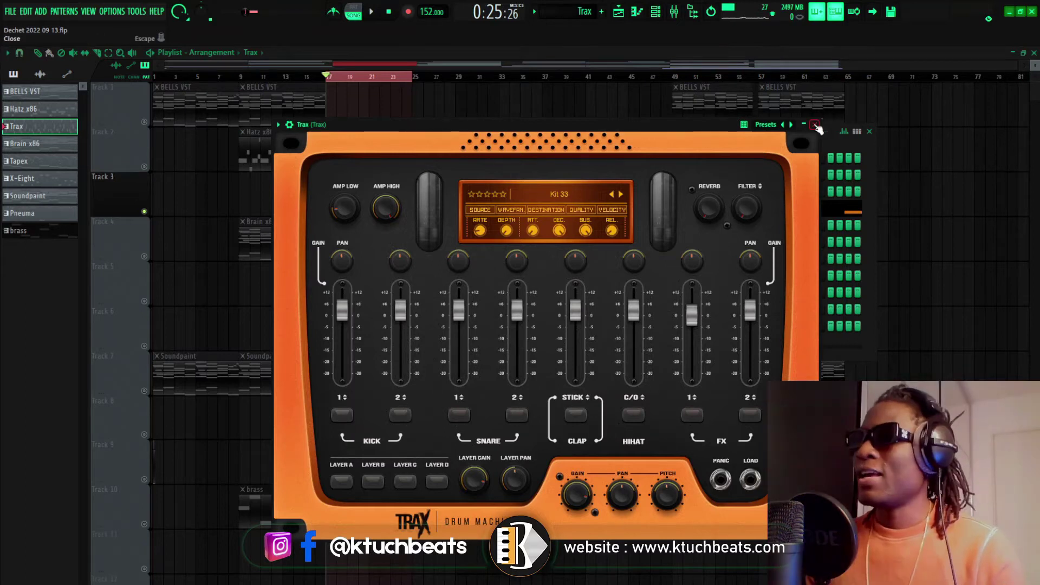
{"action": "key", "text": "F7"}
{"action": "key", "text": "space"}
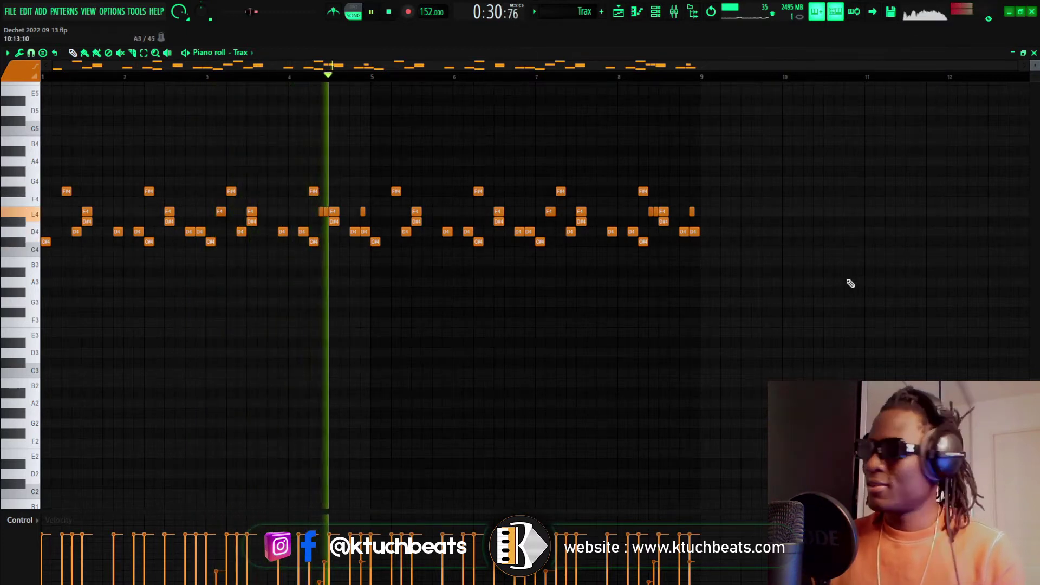
{"action": "key", "text": "space"}
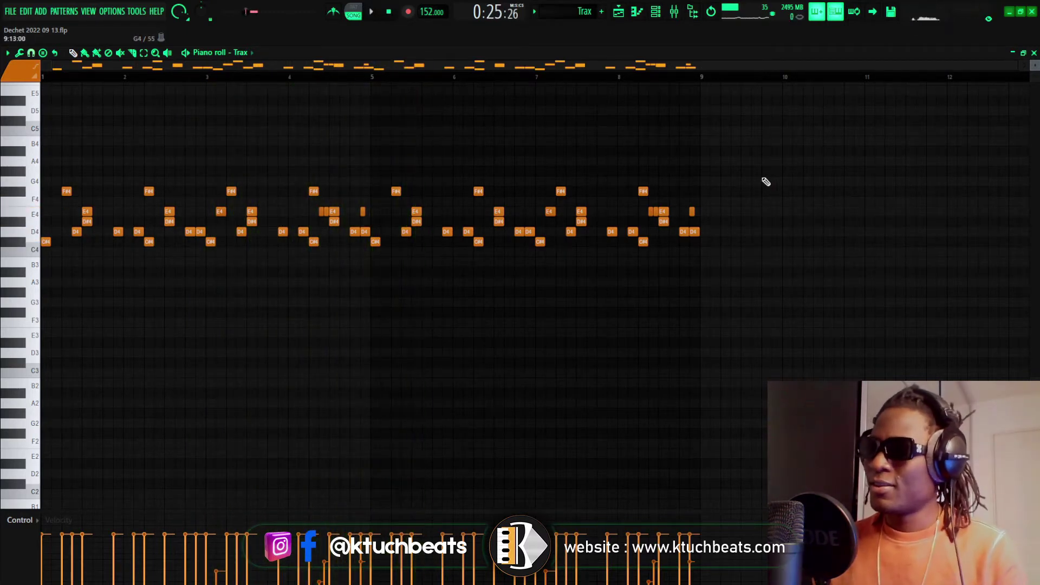
{"action": "left_click", "coordinate": [1034, 53]}
- Play the soloed Trax part from the channel rack with its instrument window showing, and return to the playlist
{"action": "left_click", "coordinate": [372, 206]}
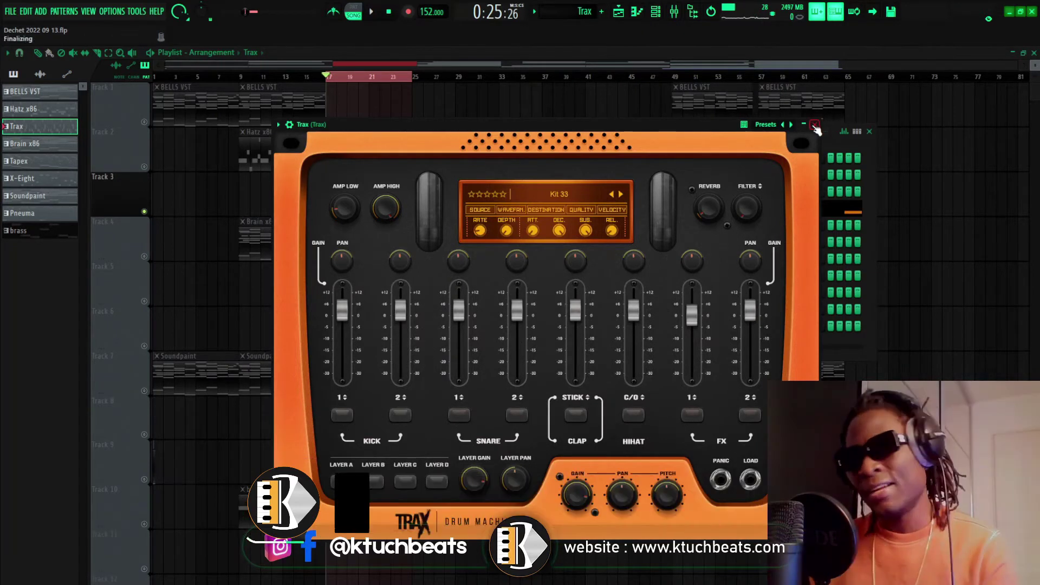
{"action": "left_click", "coordinate": [815, 126]}
{"action": "key", "text": "space"}
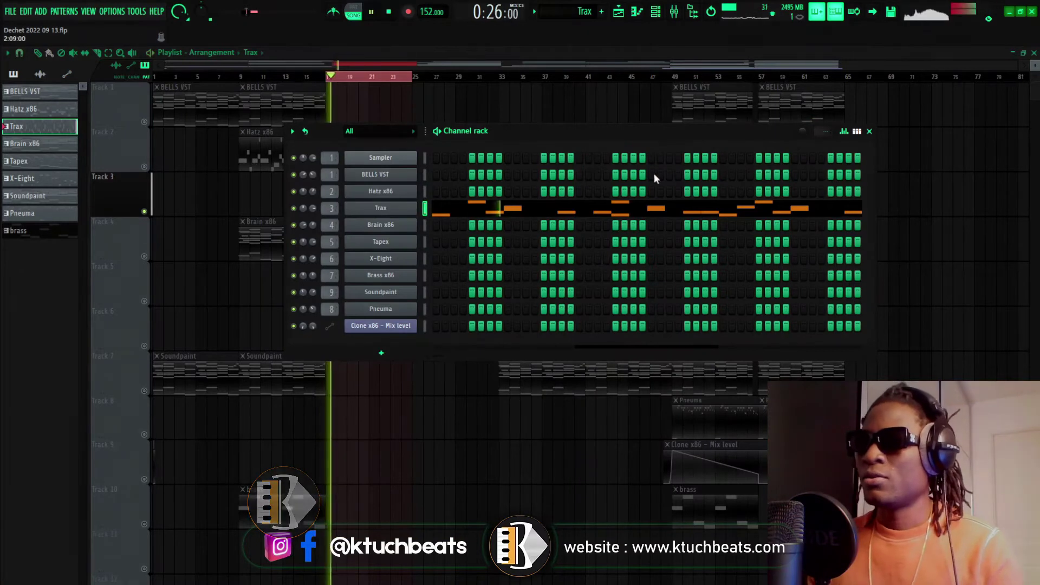
{"action": "left_click", "coordinate": [402, 213]}
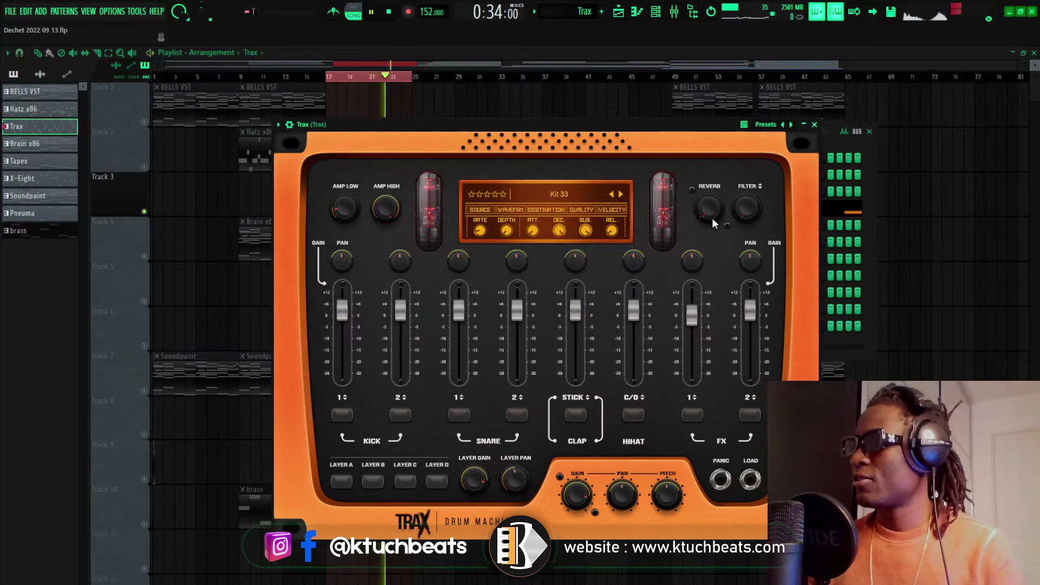
{"action": "key", "text": "space"}
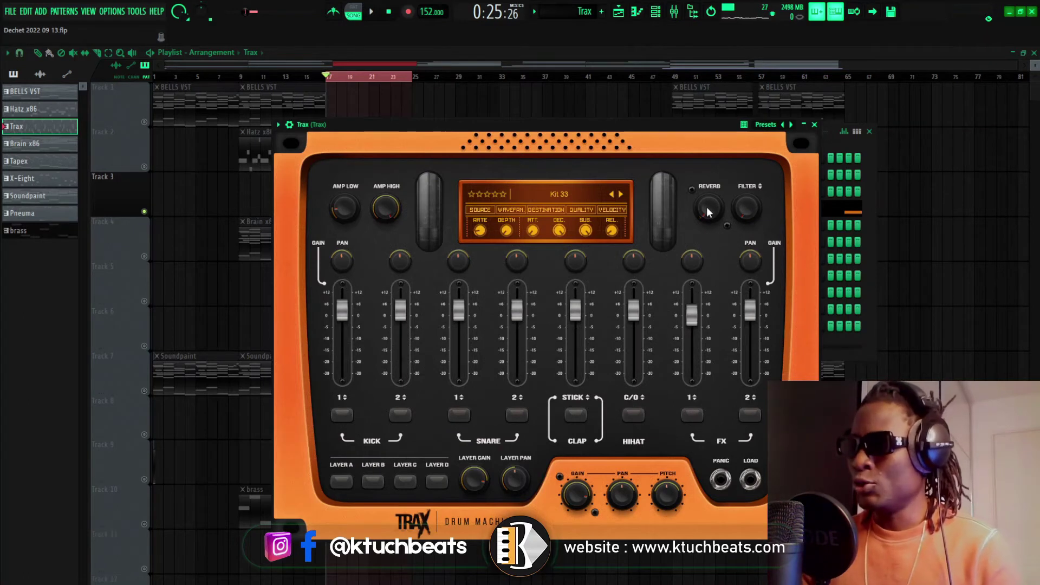
{"action": "key", "text": "Escape"}
{"action": "key", "text": "Escape"}
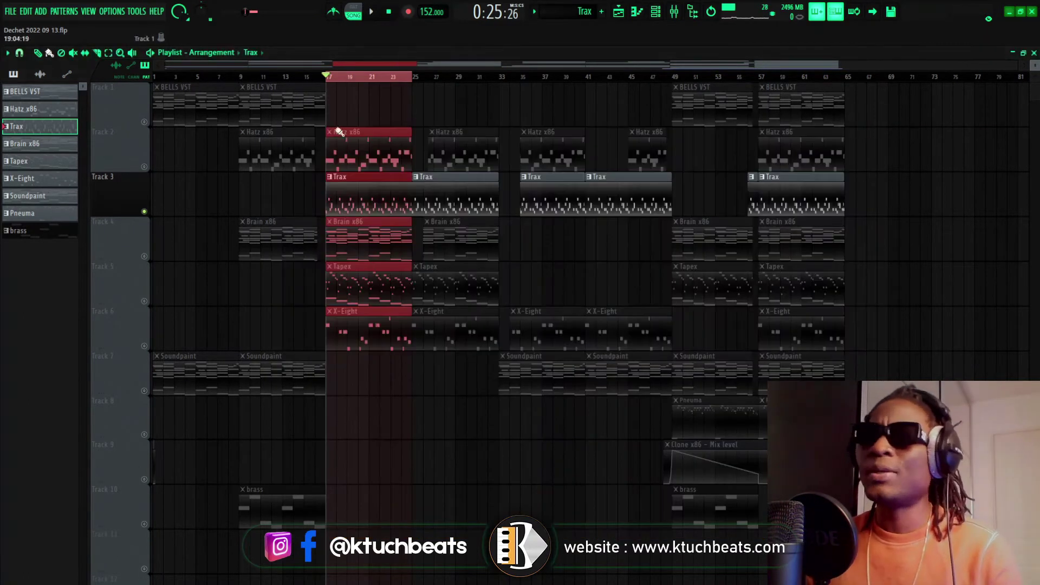
- Solo Track 4 and view the Brain x86 instrument of its pattern
{"action": "left_click", "coordinate": [138, 255]}
{"action": "left_click", "coordinate": [350, 239]}
{"action": "key", "text": "F6"}
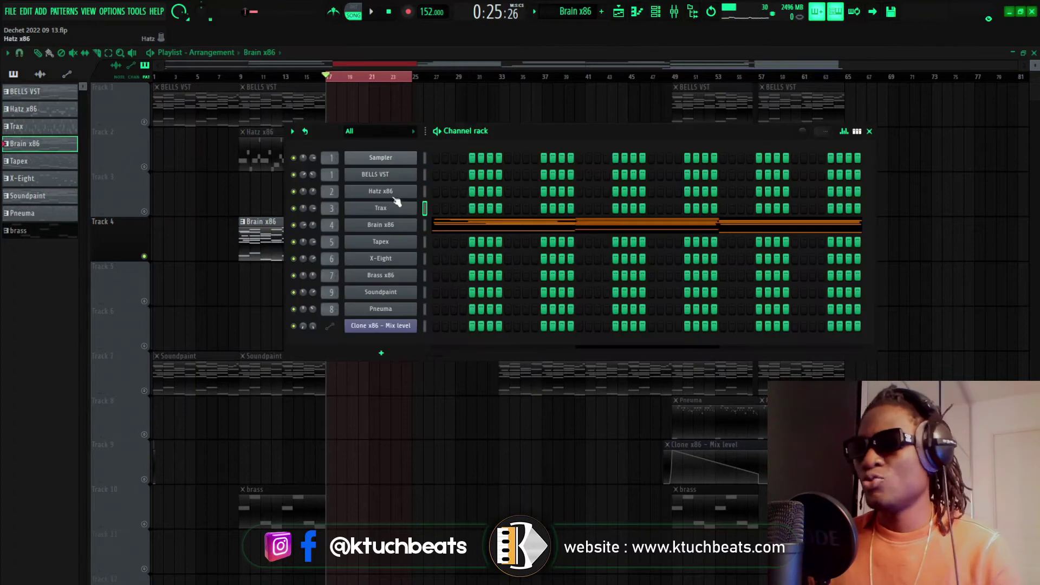
{"action": "left_click", "coordinate": [384, 226]}
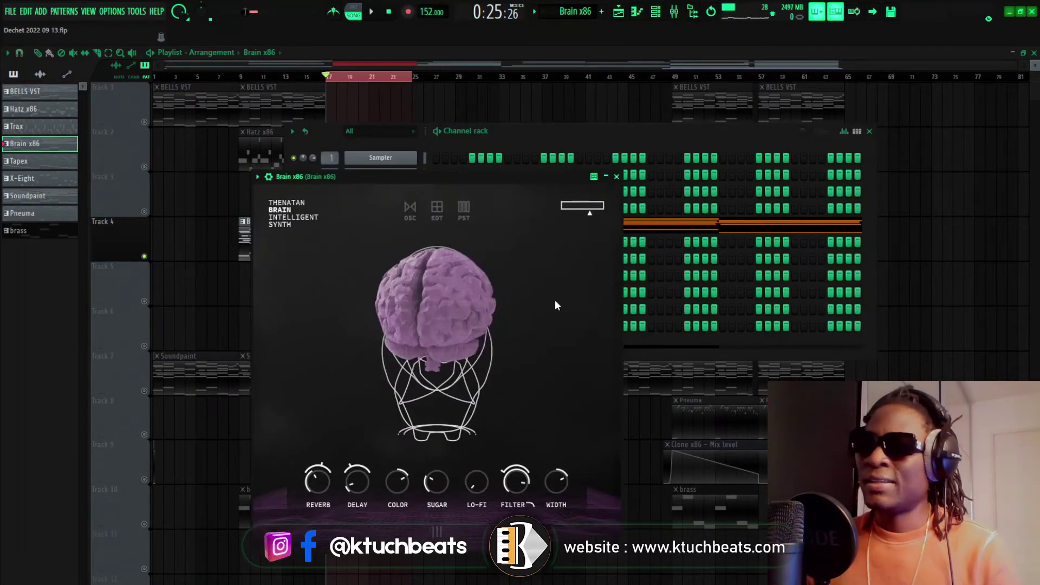
{"action": "left_click", "coordinate": [617, 177]}
- Show the Brain x86 notes in the piano roll and play them back from the highest to the lowest notes
{"action": "key", "text": "F7"}
{"action": "scroll", "coordinate": [440, 130], "scroll_direction": "up", "scroll_amount": 5}
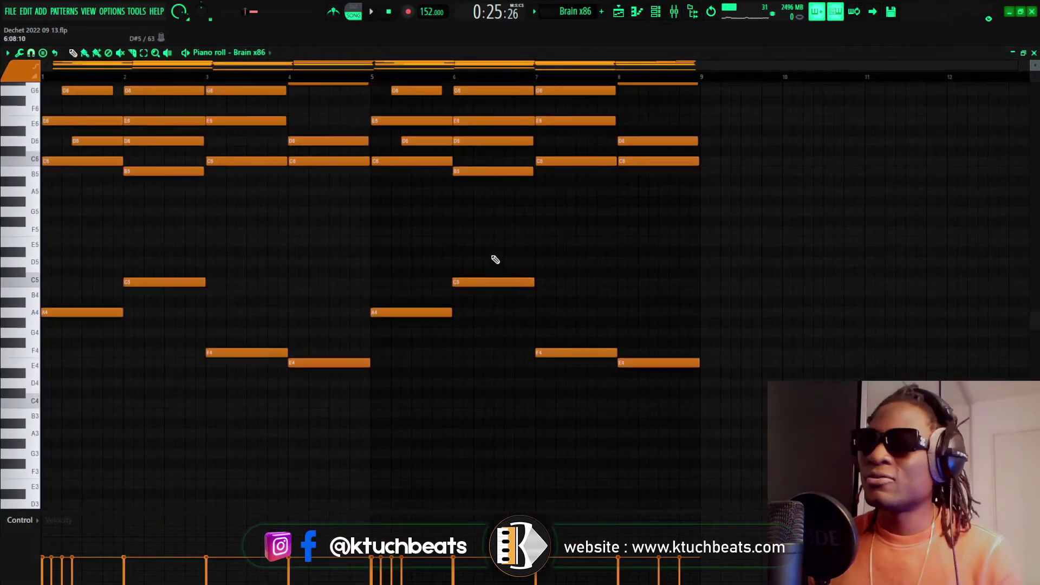
{"action": "scroll", "coordinate": [422, 141], "scroll_direction": "up", "scroll_amount": 2}
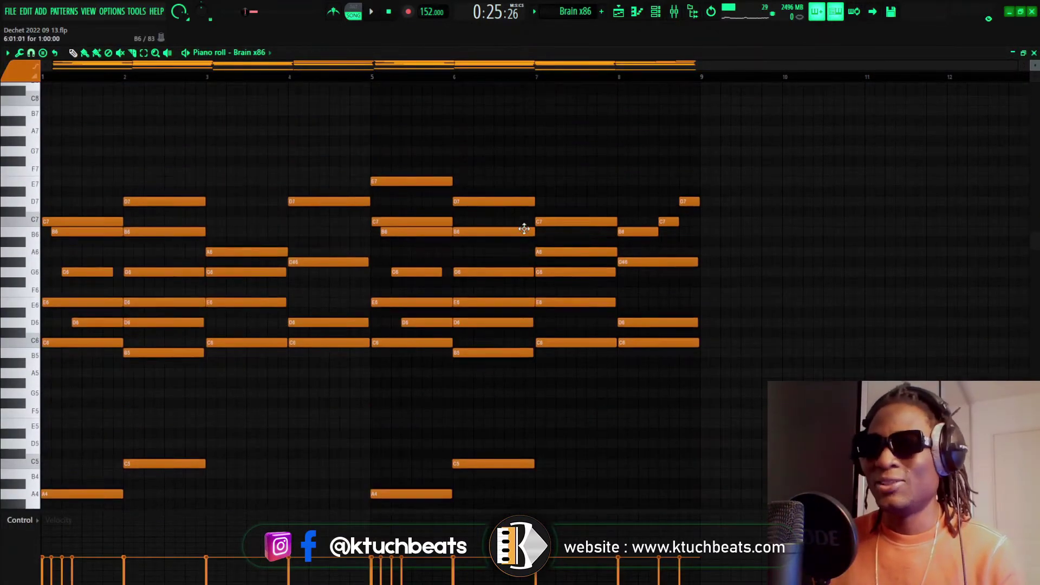
{"action": "key", "text": "space"}
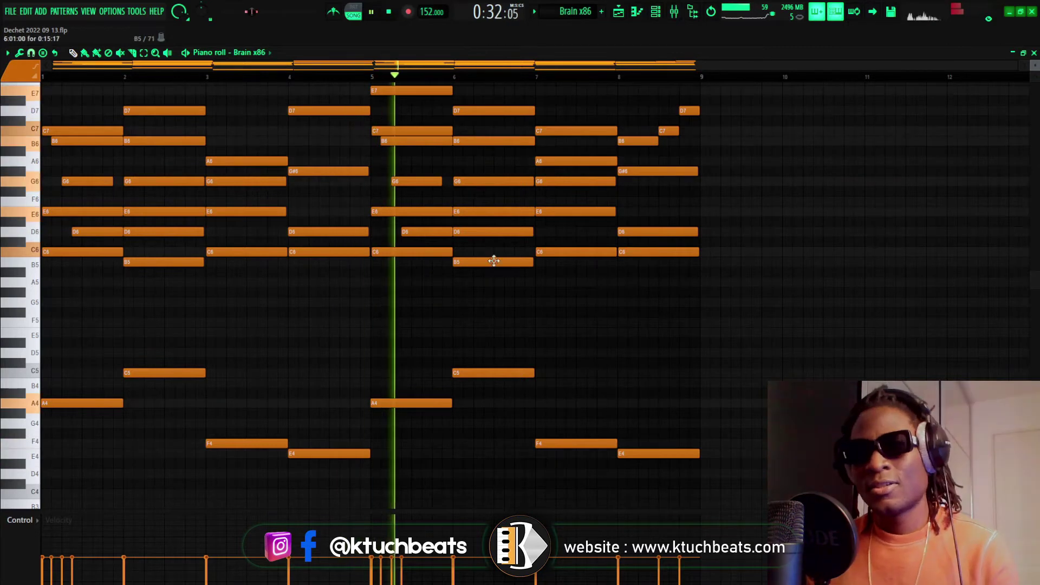
{"action": "scroll", "coordinate": [667, 323], "scroll_direction": "up", "scroll_amount": 1}
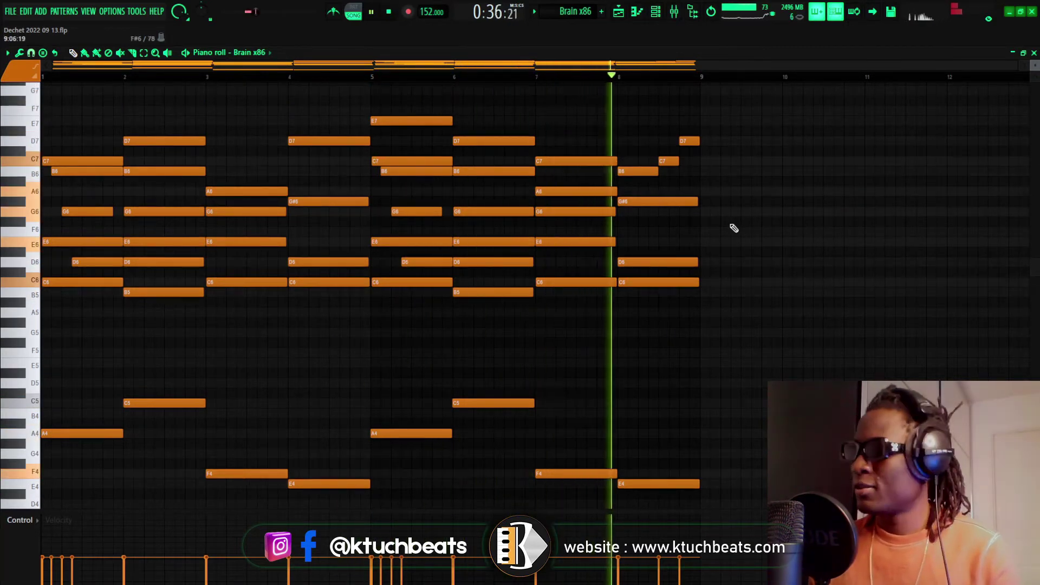
{"action": "key", "text": "space"}
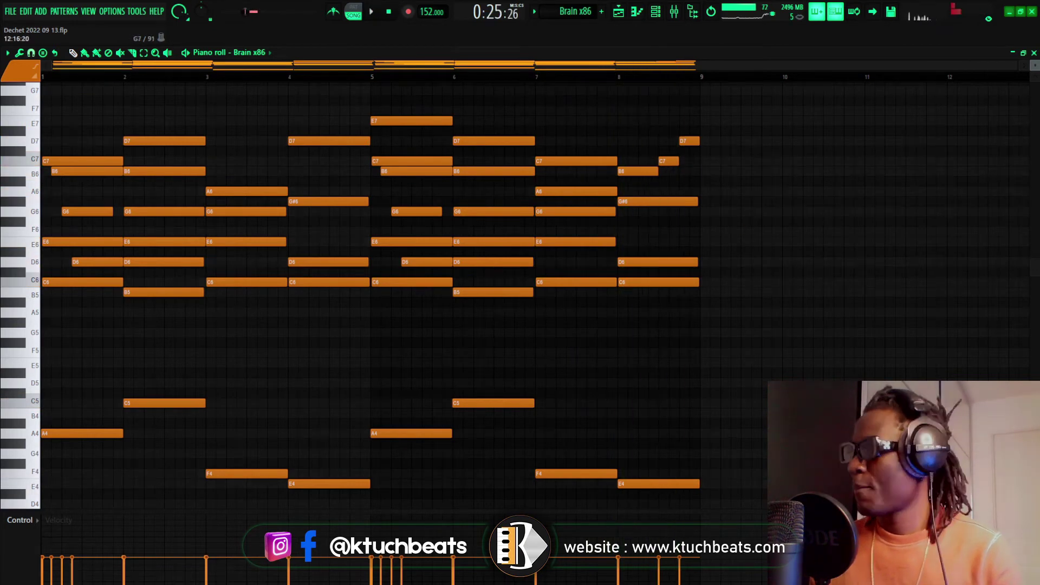
- Browse the Brain x86 factory presets in categories such as Bass, Pads, Plucks and Strings, and return to the playlist
{"action": "left_click", "coordinate": [1033, 52]}
{"action": "left_click", "coordinate": [391, 225]}
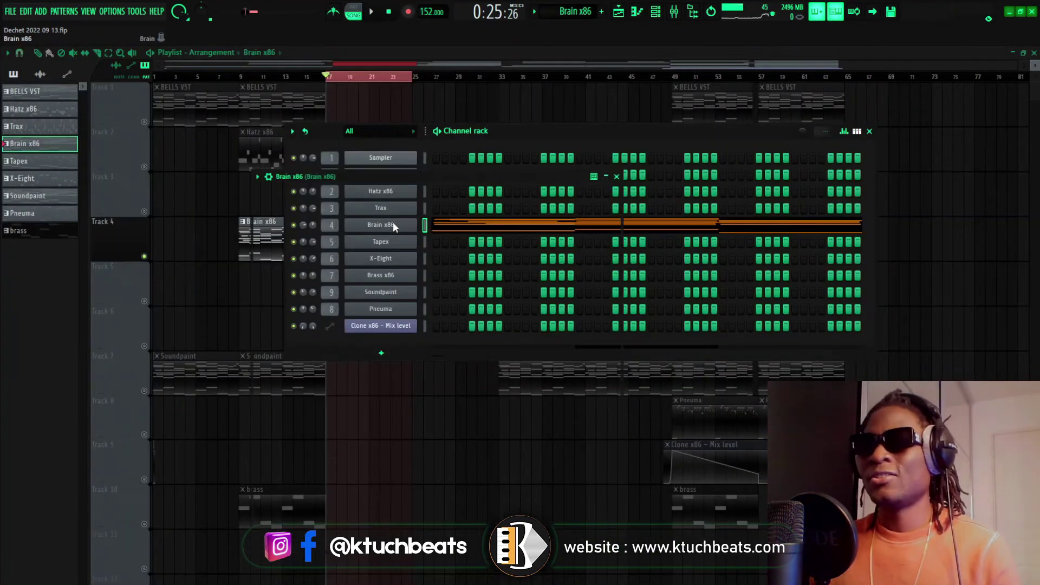
{"action": "left_click", "coordinate": [462, 205]}
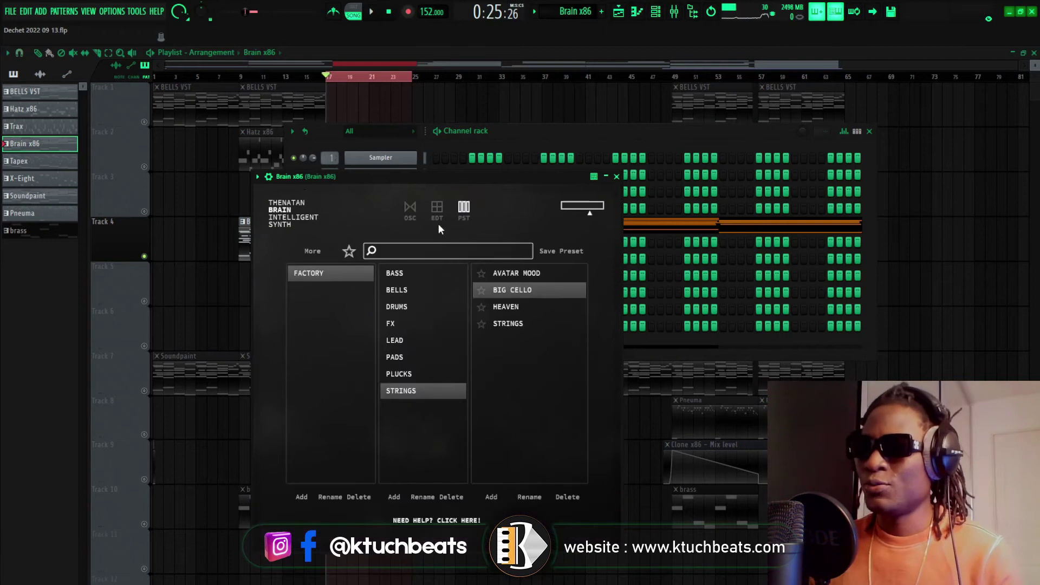
{"action": "left_click", "coordinate": [408, 274]}
{"action": "left_click", "coordinate": [401, 357]}
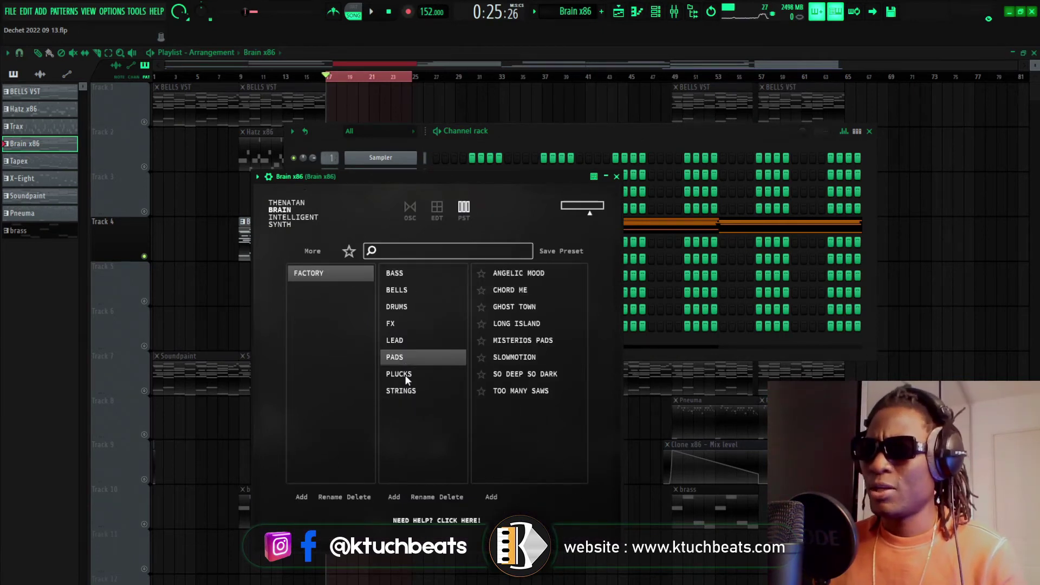
{"action": "left_click", "coordinate": [405, 374]}
{"action": "left_click", "coordinate": [405, 391]}
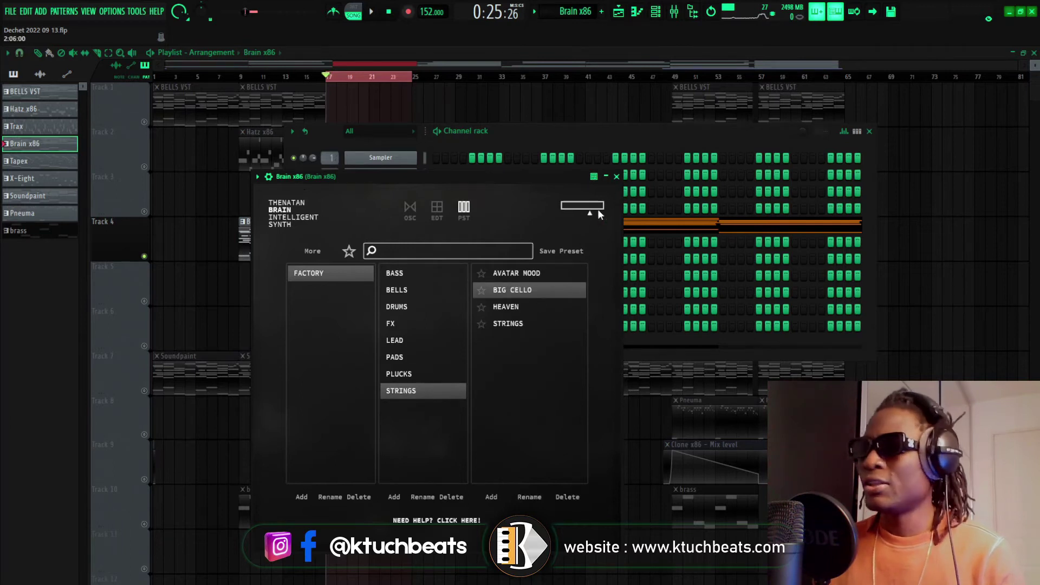
{"action": "left_click", "coordinate": [617, 176]}
{"action": "key", "text": "F6"}
- Solo Track 5 and open the Tapex instrument from its pattern, placing its window in front of the channel rack
{"action": "left_click", "coordinate": [144, 302]}
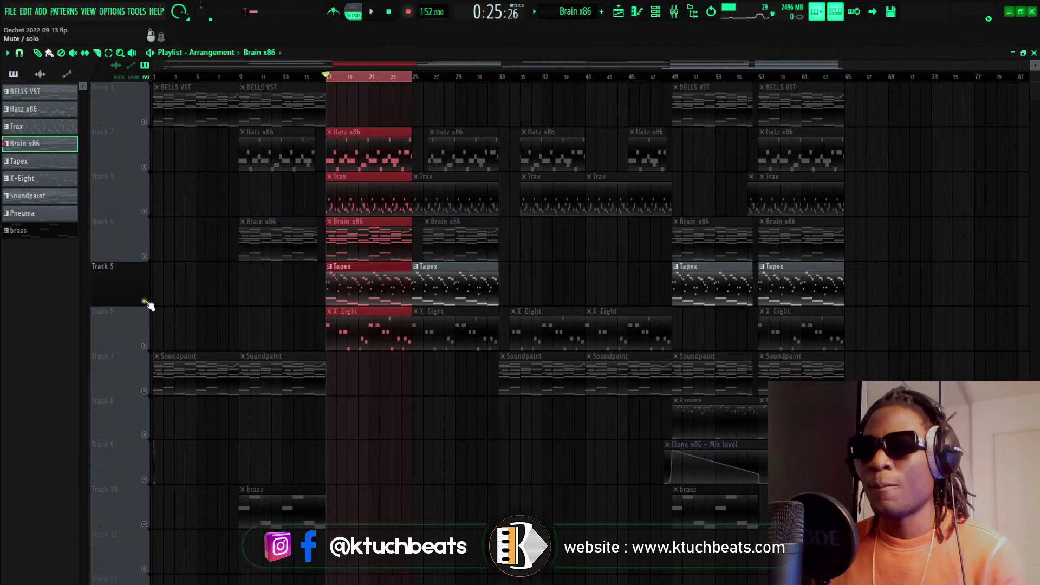
{"action": "double_click", "coordinate": [338, 282]}
{"action": "left_click", "coordinate": [399, 243]}
{"action": "left_click_drag", "start_coordinate": [361, 210], "coordinate": [560, 157]}
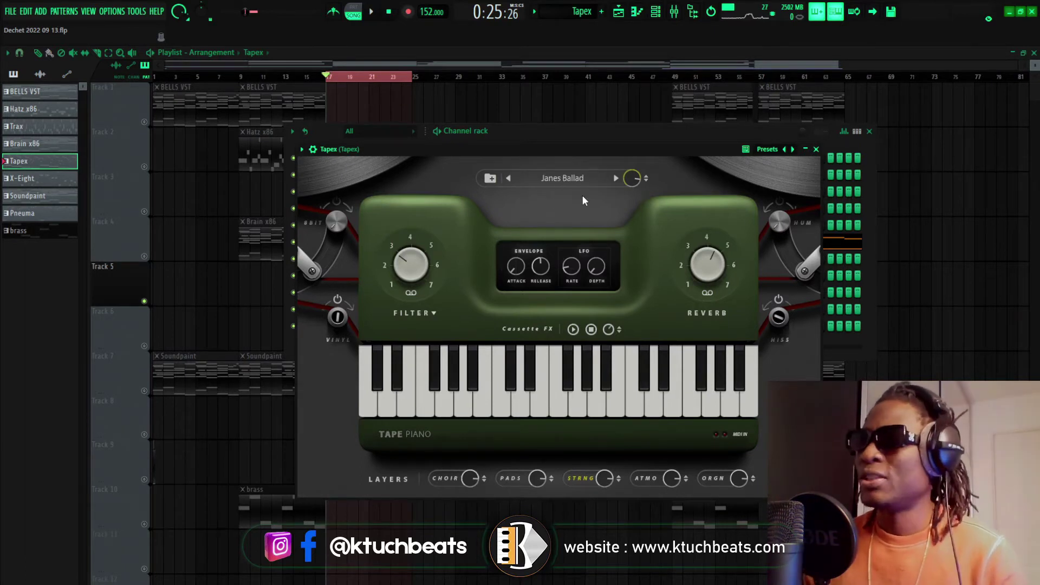
{"action": "left_click_drag", "start_coordinate": [568, 129], "coordinate": [545, 213]}
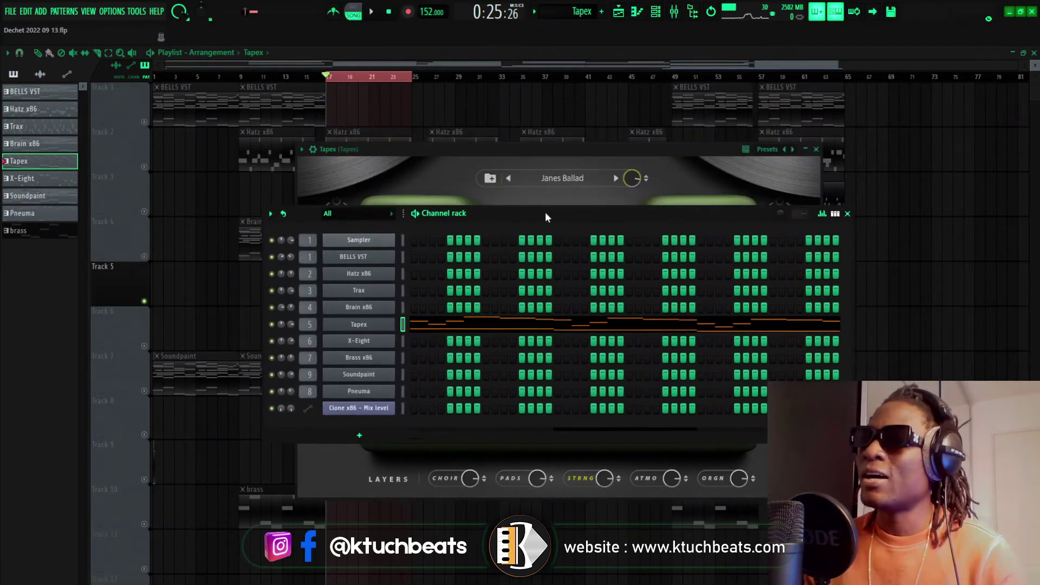
{"action": "left_click", "coordinate": [581, 154]}
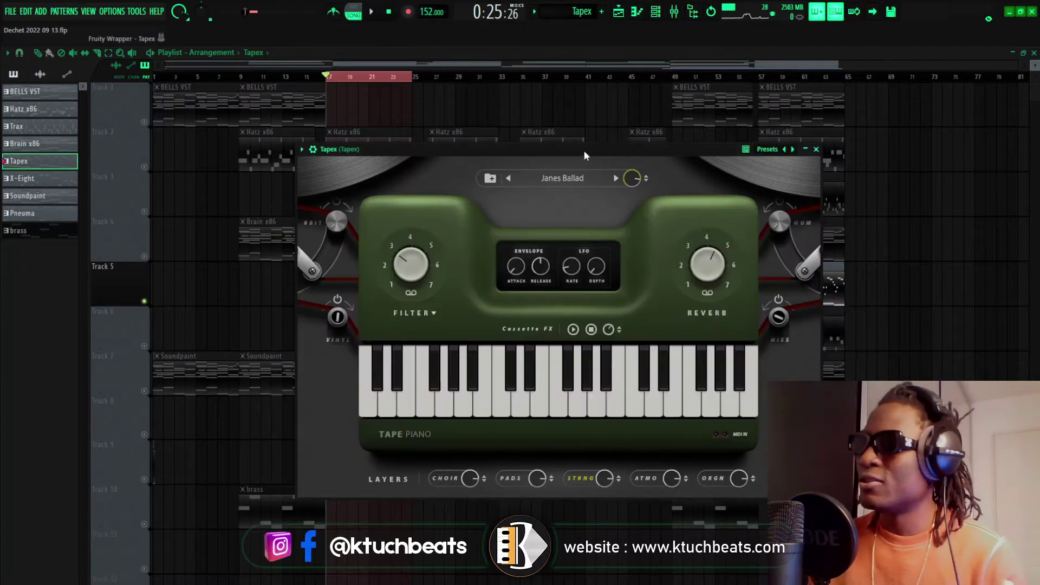
{"action": "left_click_drag", "start_coordinate": [583, 151], "coordinate": [580, 139]}
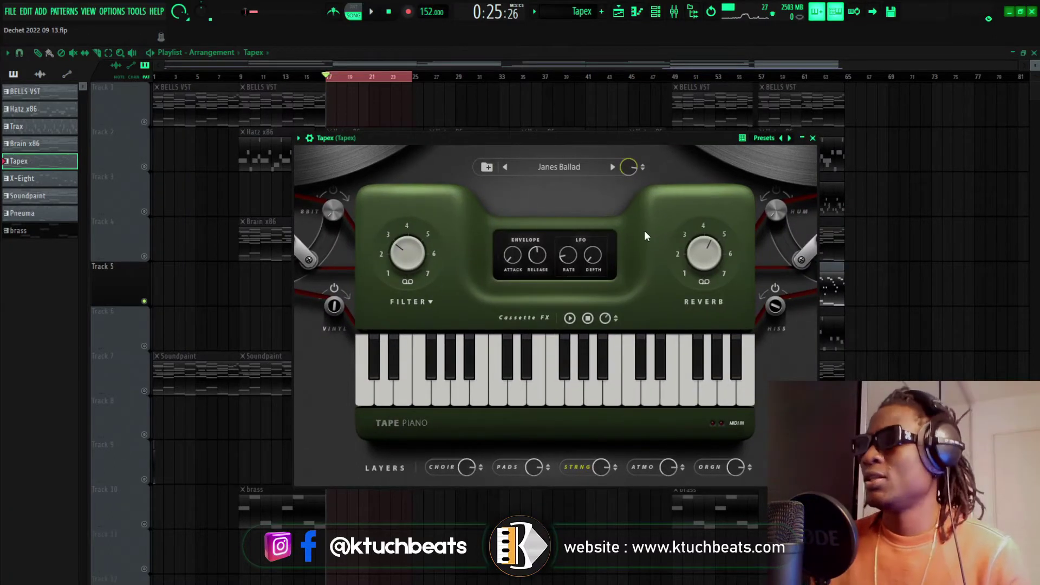
- Switch playback to pattern mode and play the Tapex notes in the piano roll
{"action": "left_click", "coordinate": [354, 11]}
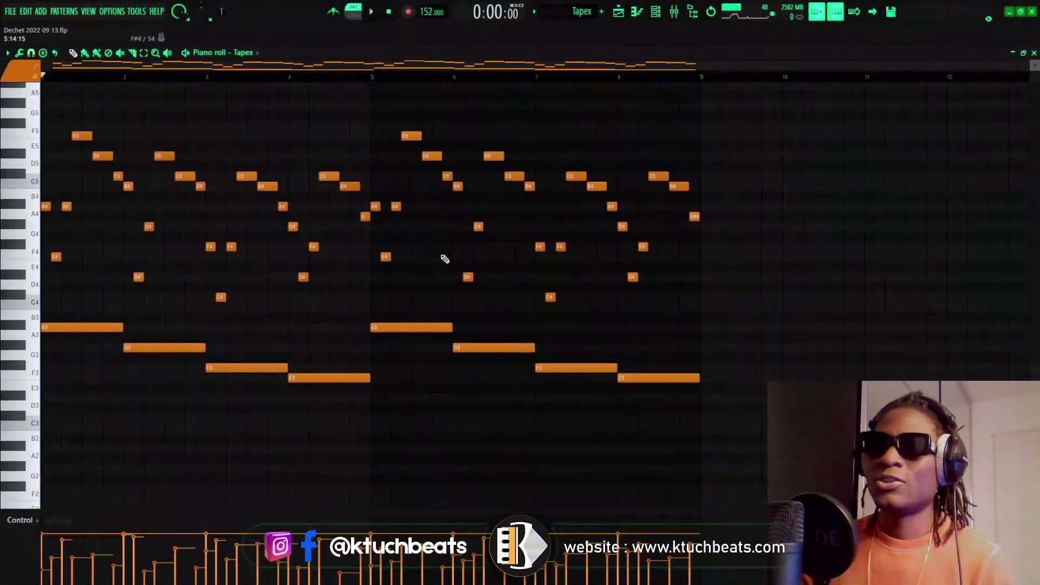
{"action": "key", "text": "space"}
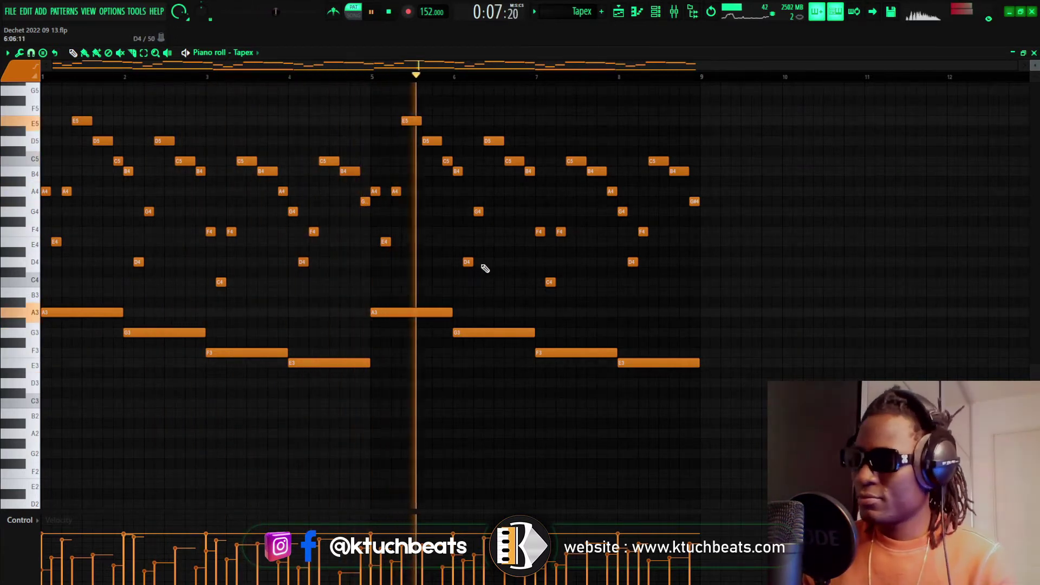
{"action": "left_click", "coordinate": [1034, 52]}
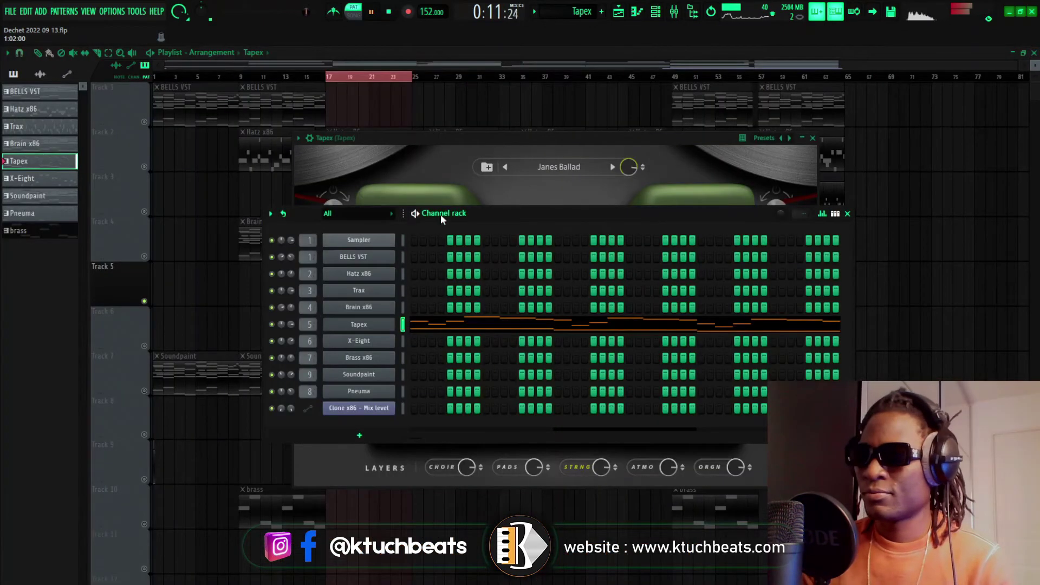
- Enable the Vinyl effect in Tapex and reduce its amount while the pattern plays
{"action": "left_click", "coordinate": [501, 137]}
{"action": "key", "text": "space"}
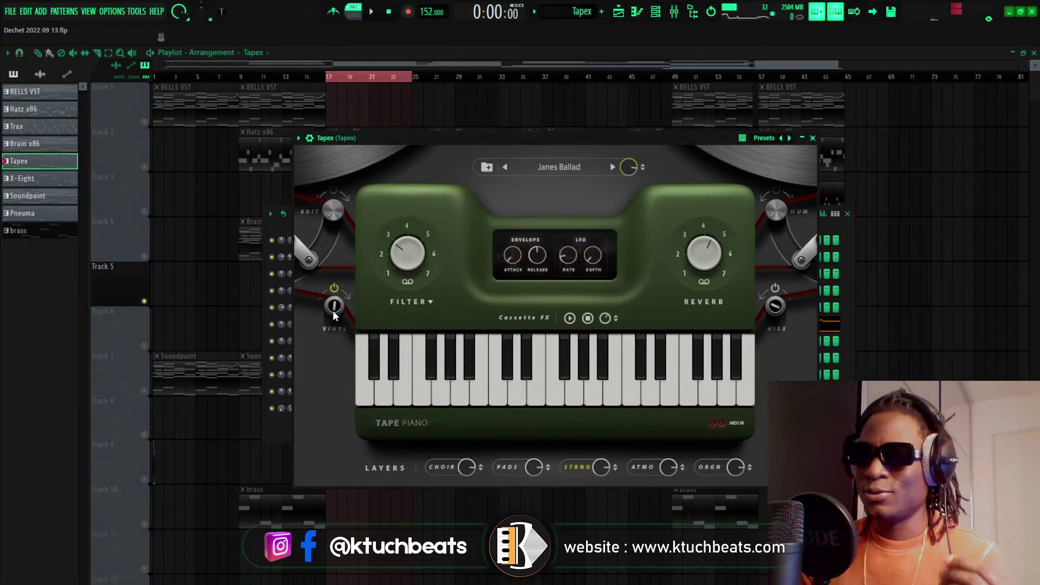
{"action": "key", "text": "space"}
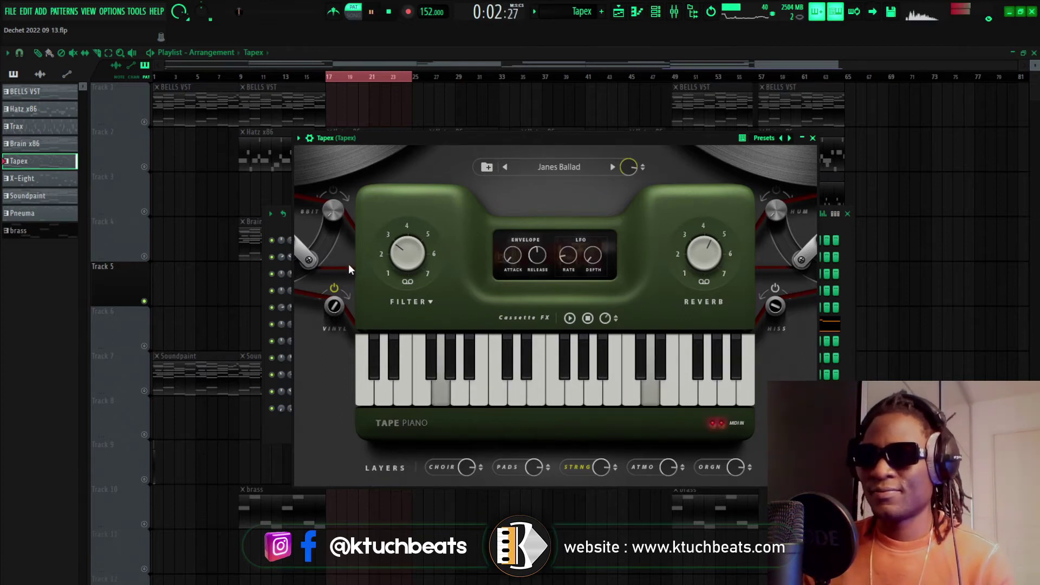
{"action": "scroll", "coordinate": [346, 303], "scroll_direction": "down", "scroll_amount": 3}
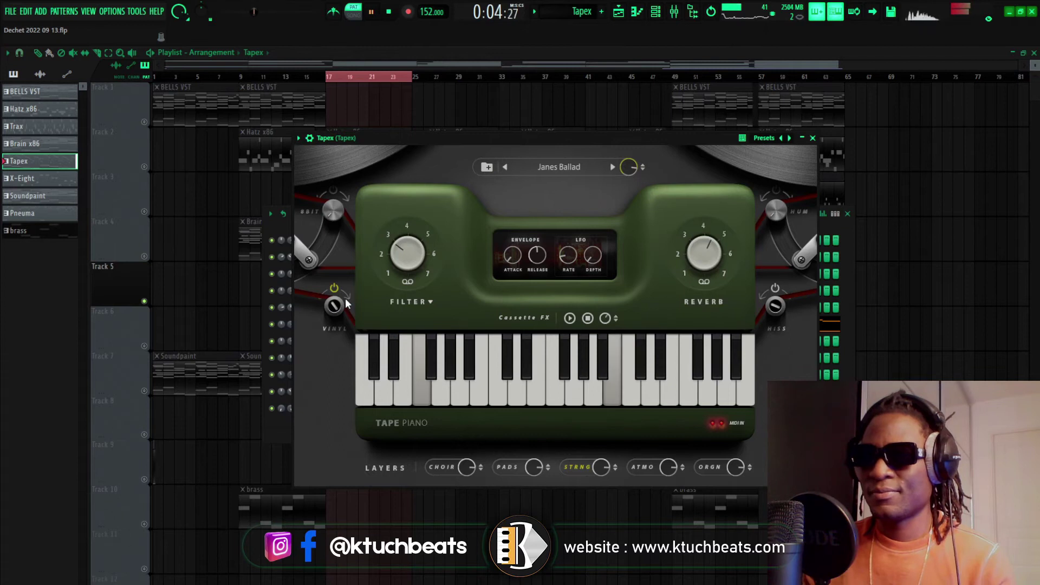
- Sweep the Tapex Filter down and up during playback, leave it between 3 and 4, and stop the pattern
{"action": "mouse_move", "coordinate": [407, 248]}
{"action": "left_mouse_down"}
{"action": "mouse_move", "coordinate": [427, 304]}
{"action": "mouse_move", "coordinate": [407, 255]}
{"action": "left_mouse_up"}
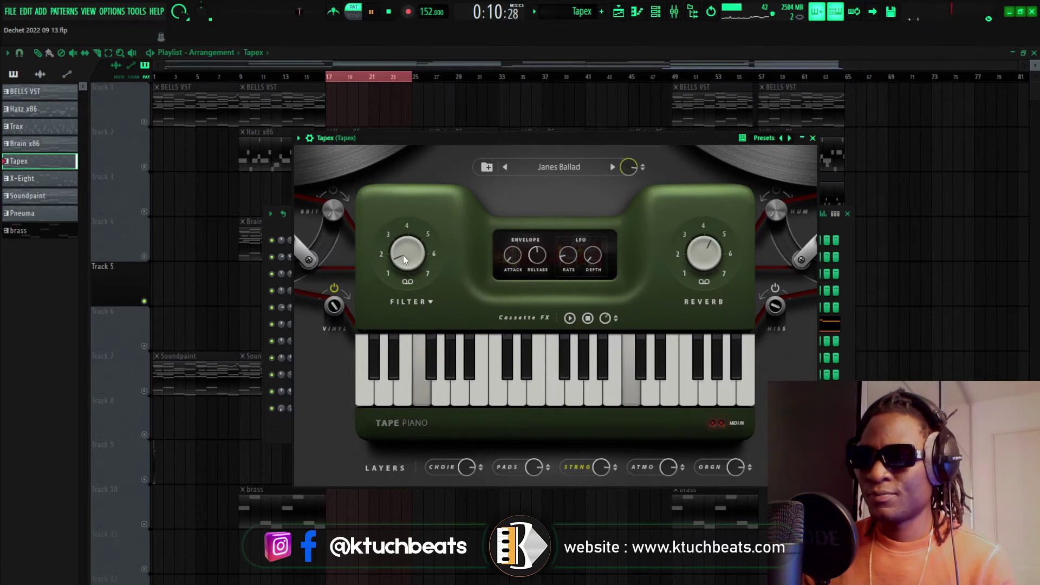
{"action": "left_click_drag", "start_coordinate": [424, 308], "coordinate": [426, 330]}
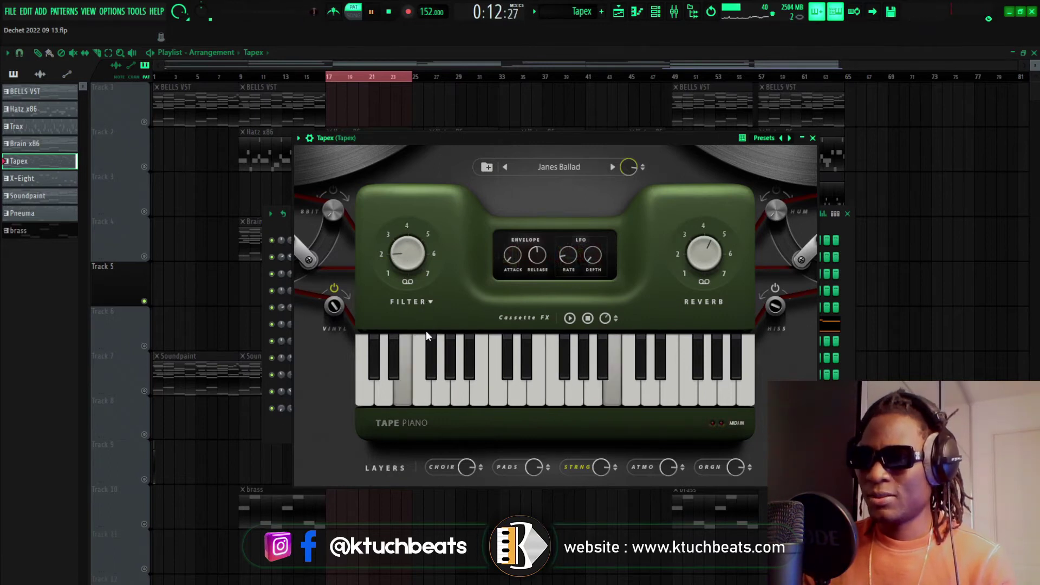
{"action": "left_click_drag", "start_coordinate": [403, 269], "coordinate": [414, 203]}
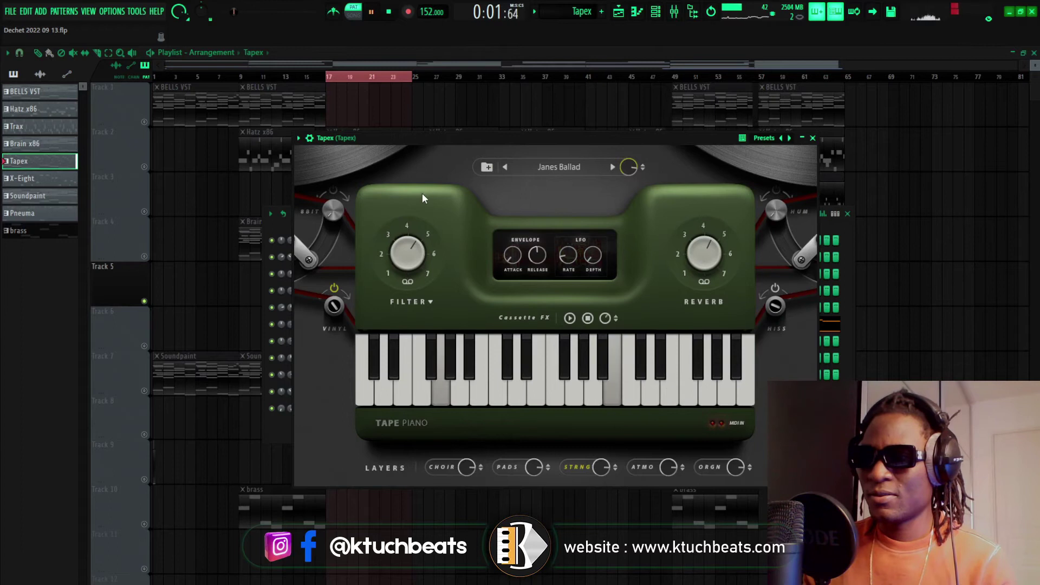
{"action": "left_click_drag", "start_coordinate": [421, 256], "coordinate": [414, 233]}
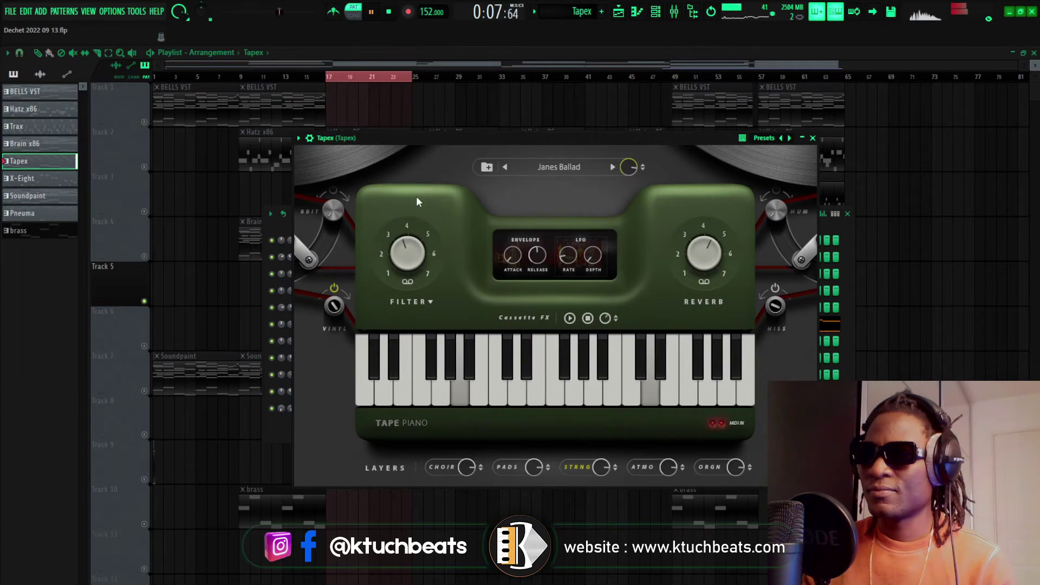
{"action": "key", "text": "space"}
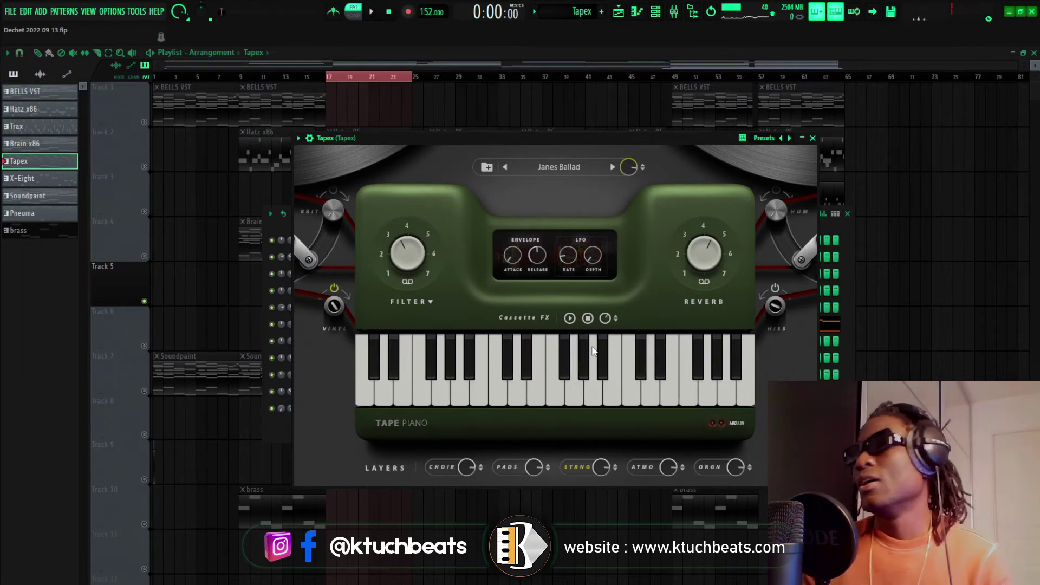
- Close Tapex, solo Track 6 and open the X-Eight instrument from its pattern, placing its window nearer the screen's centre
{"action": "key", "text": "Escape"}
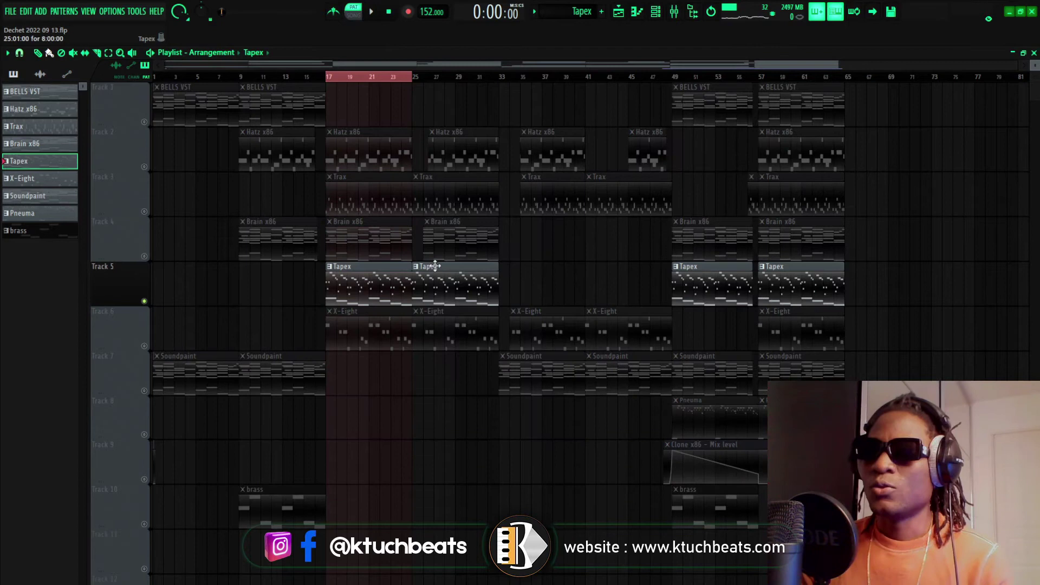
{"action": "left_click", "coordinate": [129, 340]}
{"action": "left_click", "coordinate": [674, 10]}
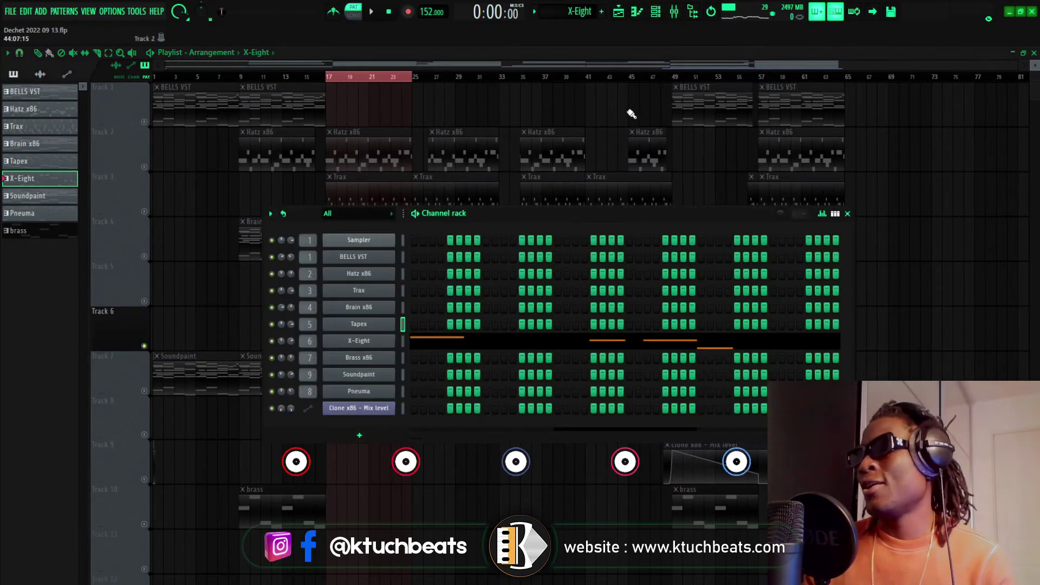
{"action": "left_click", "coordinate": [357, 340]}
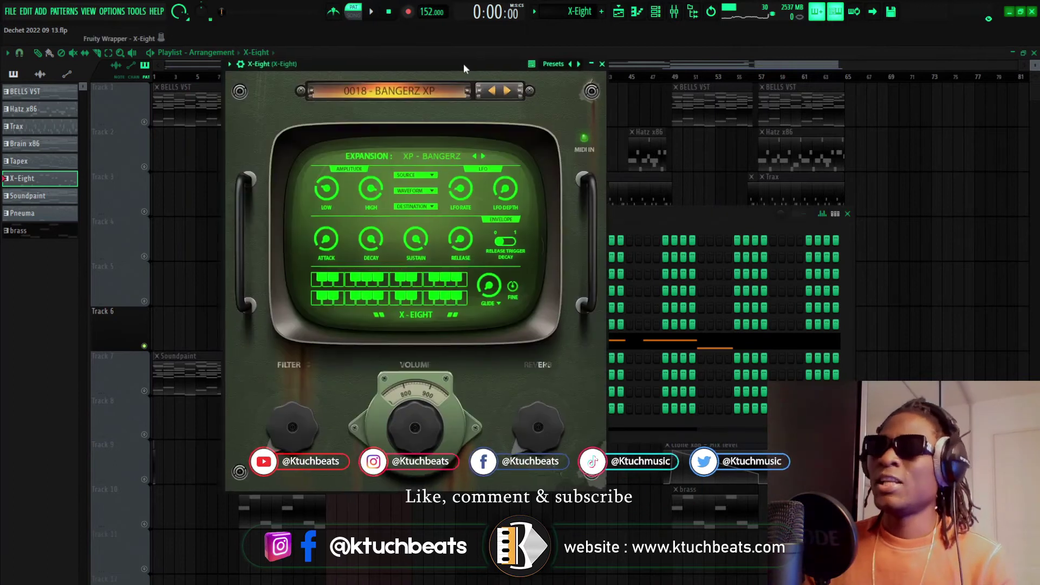
{"action": "left_click_drag", "start_coordinate": [464, 63], "coordinate": [545, 103]}
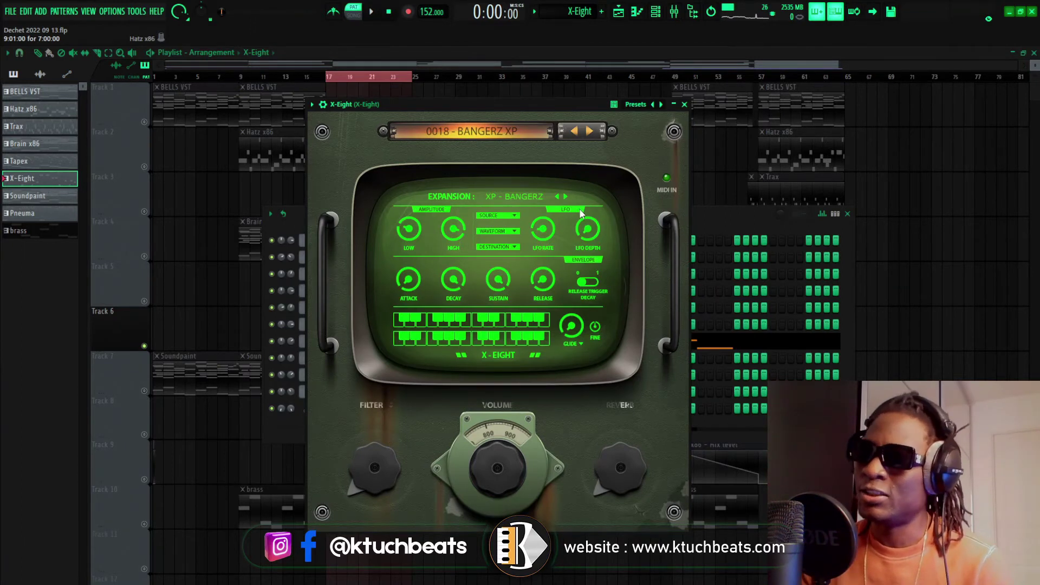
- Close X-Eight, open its pattern's notes in the piano roll and play them
{"action": "key", "text": "Escape"}
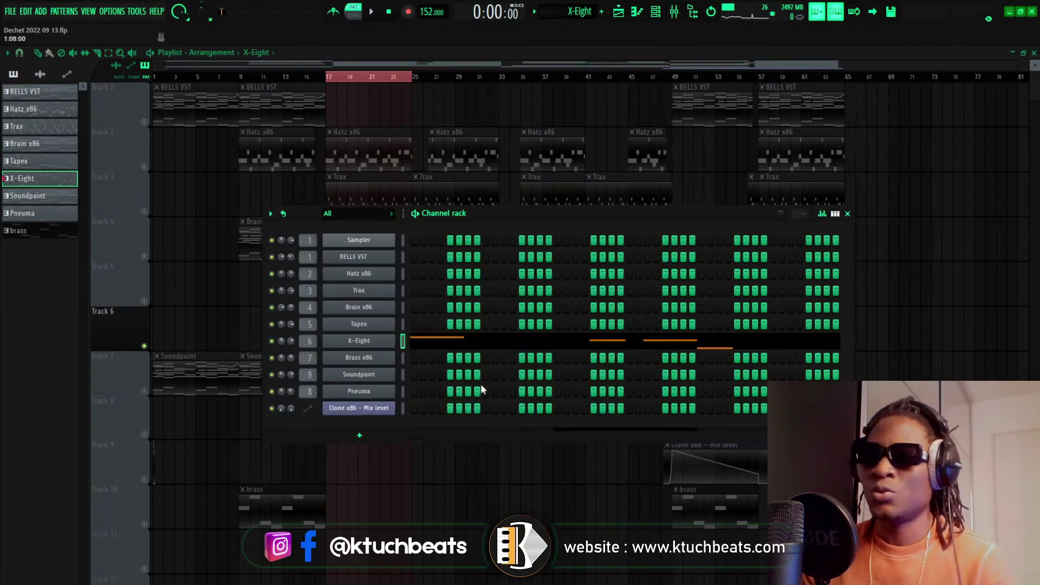
{"action": "left_click", "coordinate": [492, 347]}
{"action": "key", "text": "space"}
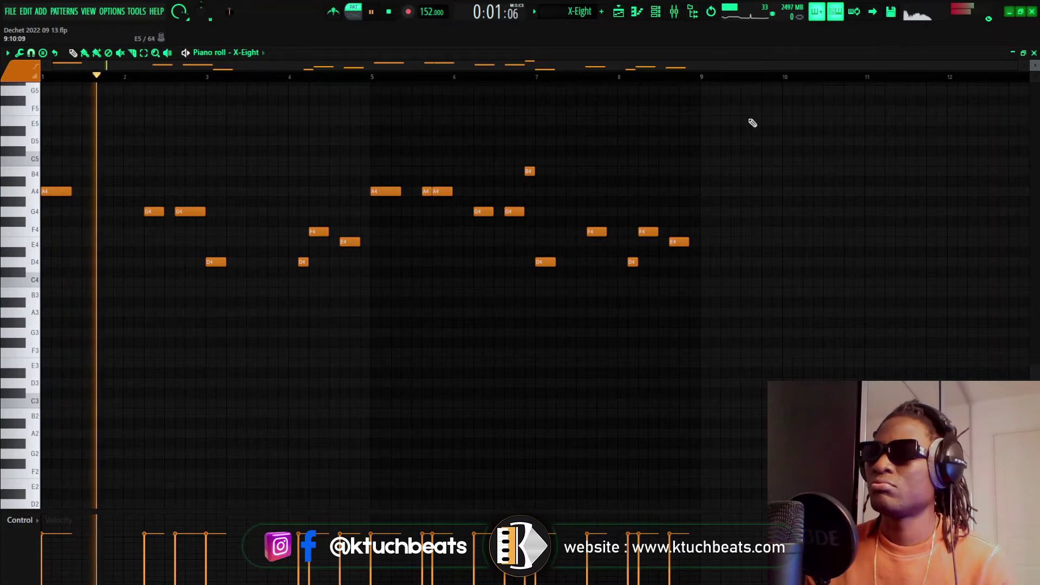
- Reopen X-Eight during playback, close the channel rack and place the instrument window beside the piano roll notes
{"action": "left_click", "coordinate": [661, 13]}
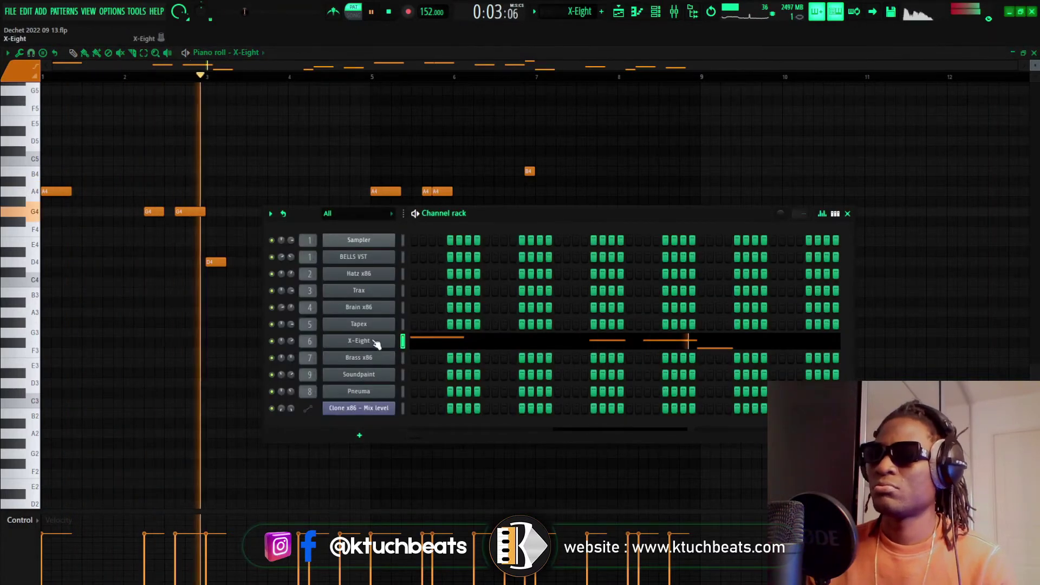
{"action": "left_click", "coordinate": [359, 341]}
{"action": "left_click", "coordinate": [852, 215]}
{"action": "left_click", "coordinate": [853, 215]}
{"action": "left_click_drag", "start_coordinate": [487, 104], "coordinate": [833, 79]}
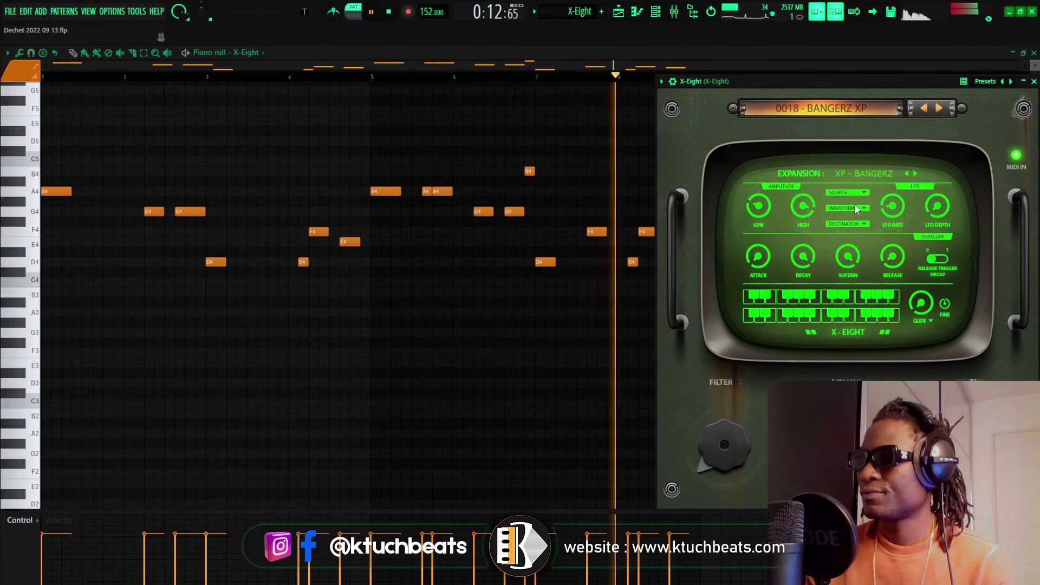
- Stop and replay the X-Eight pattern with the instrument in view, and close its window
{"action": "key", "text": "space"}
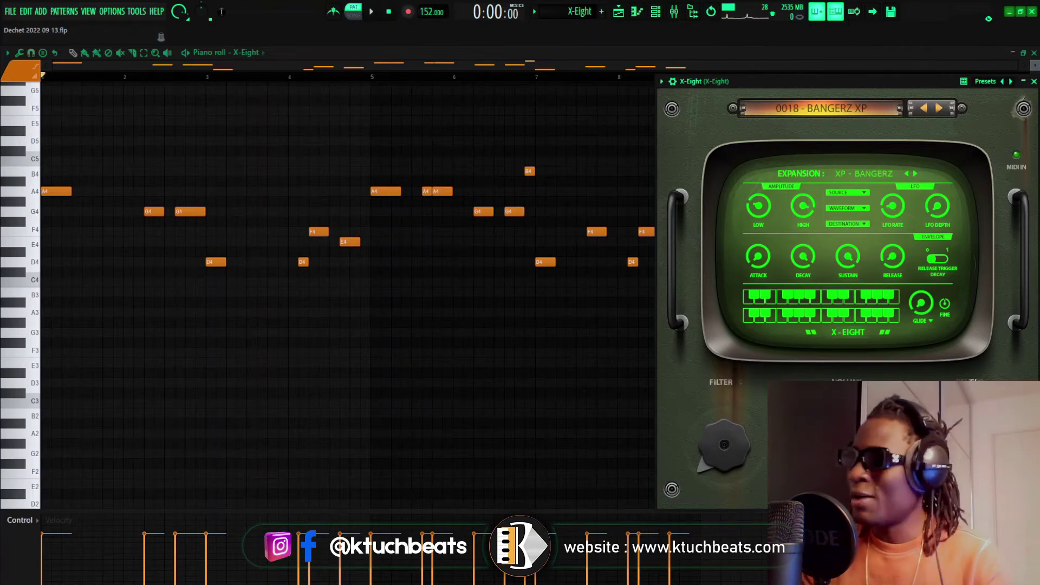
{"action": "key", "text": "space"}
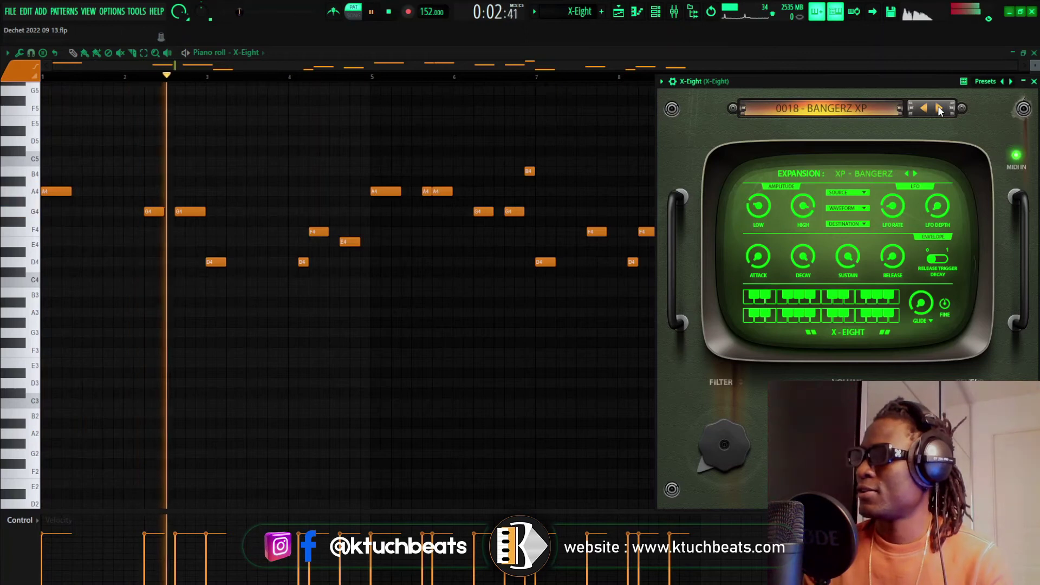
{"action": "left_click", "coordinate": [1034, 82]}
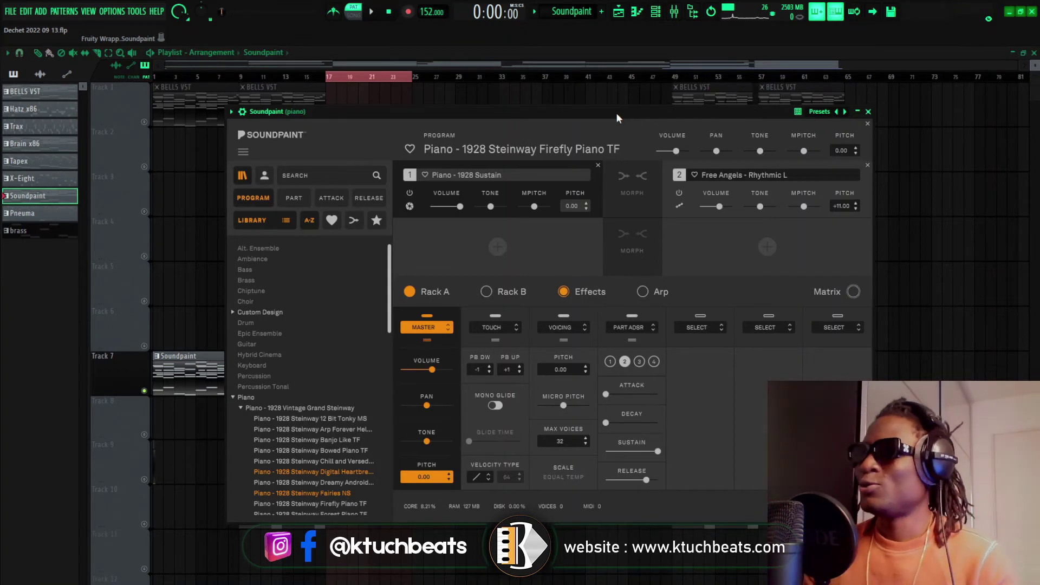
- Shift the Soundpaint window slightly, collapse and re-expand its Piano library category, and close the instrument
{"action": "left_click_drag", "start_coordinate": [510, 113], "coordinate": [518, 112]}
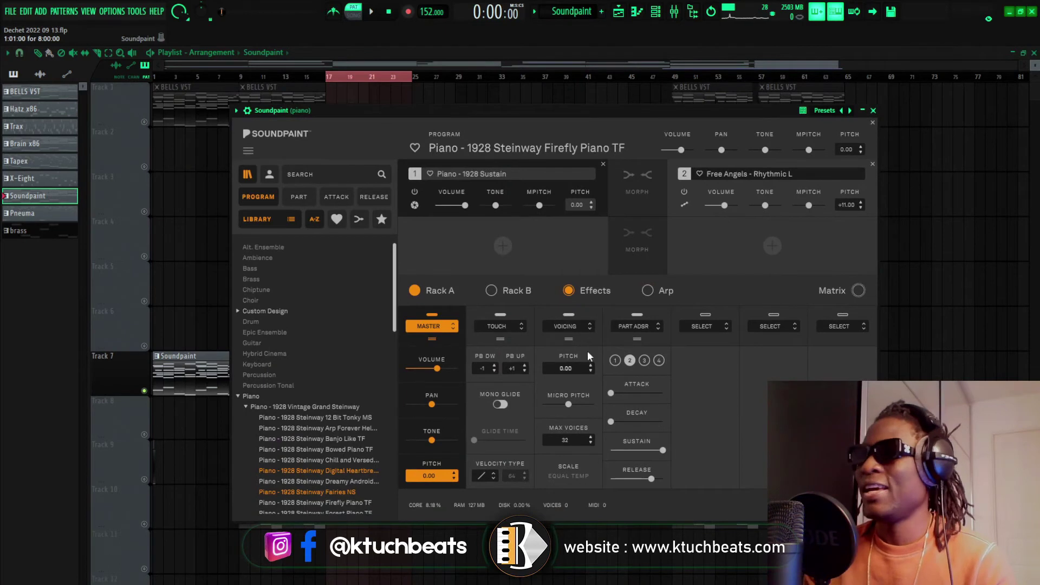
{"action": "left_click", "coordinate": [237, 395]}
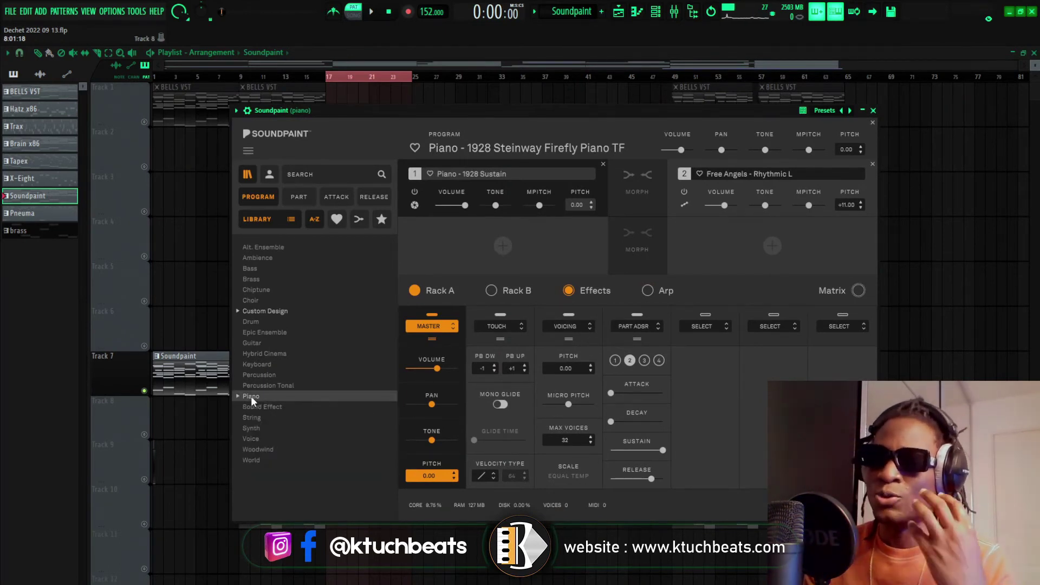
{"action": "left_click", "coordinate": [237, 396]}
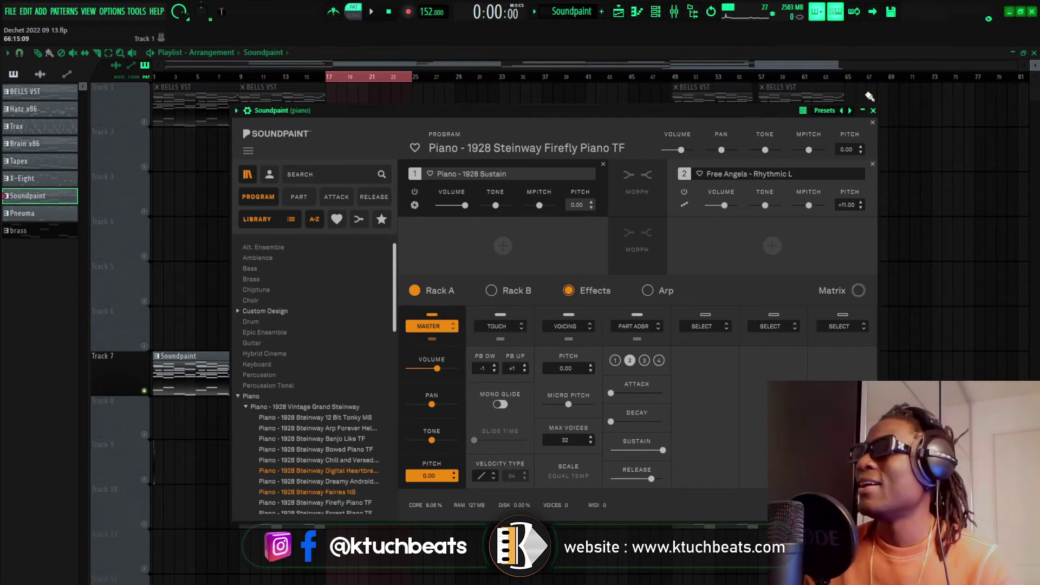
{"action": "left_click", "coordinate": [873, 110]}
- Open the Soundpaint pattern in the piano roll and play its full range of notes
{"action": "left_click", "coordinate": [427, 379]}
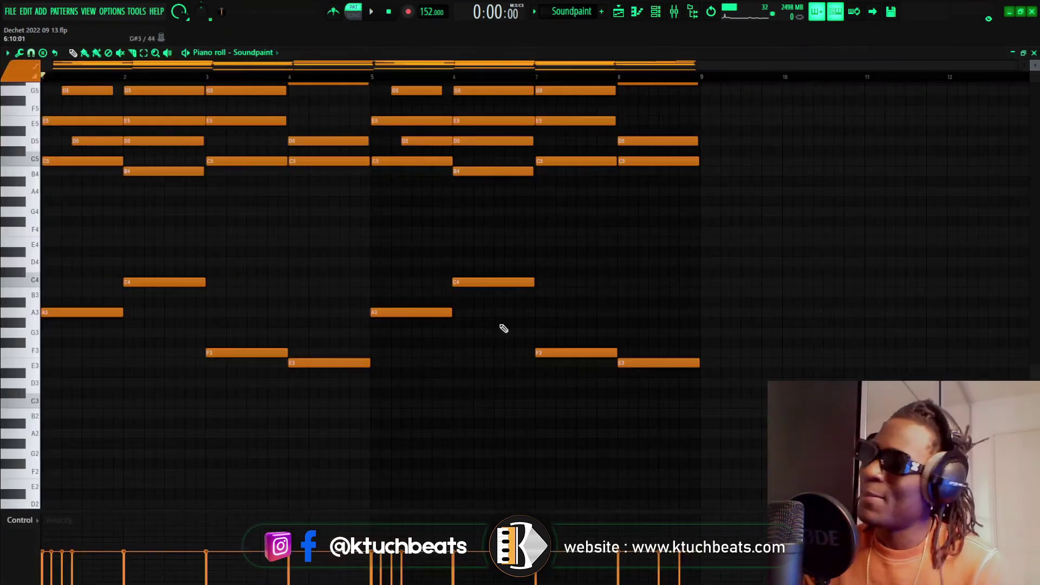
{"action": "scroll", "coordinate": [499, 325], "scroll_direction": "up", "scroll_amount": 3}
{"action": "scroll", "coordinate": [501, 231], "scroll_direction": "up", "scroll_amount": 2}
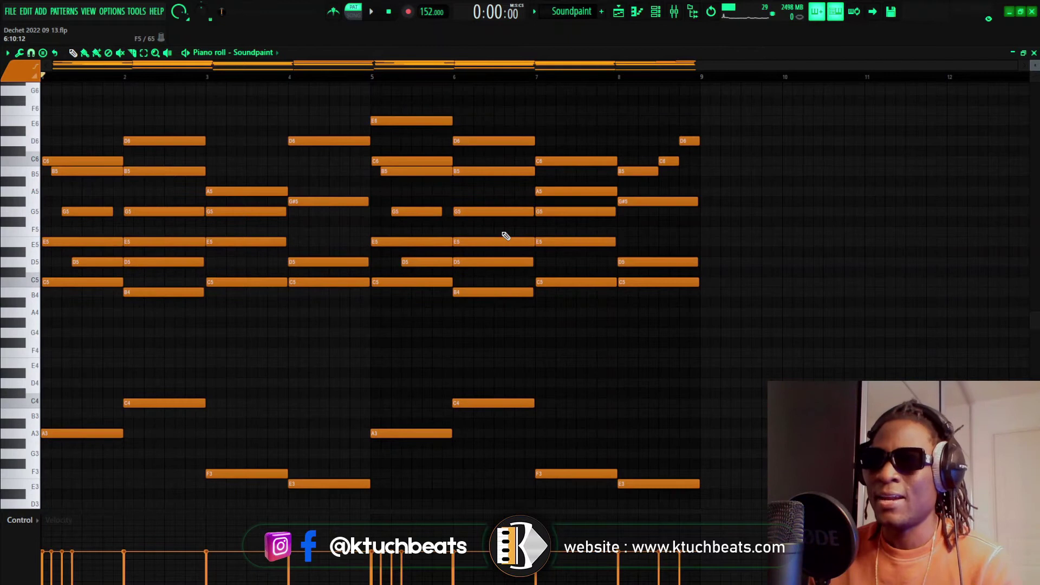
{"action": "key", "text": "space"}
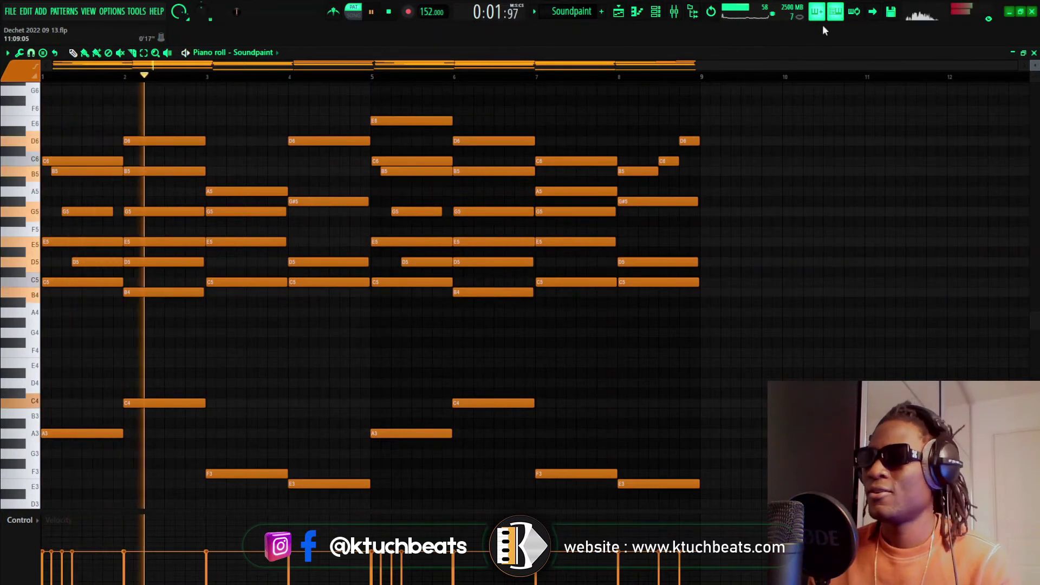
- Open the theTape x86 effect on the piano mixer channel, examine its sliders and switches, and close it
{"action": "left_click", "coordinate": [675, 11]}
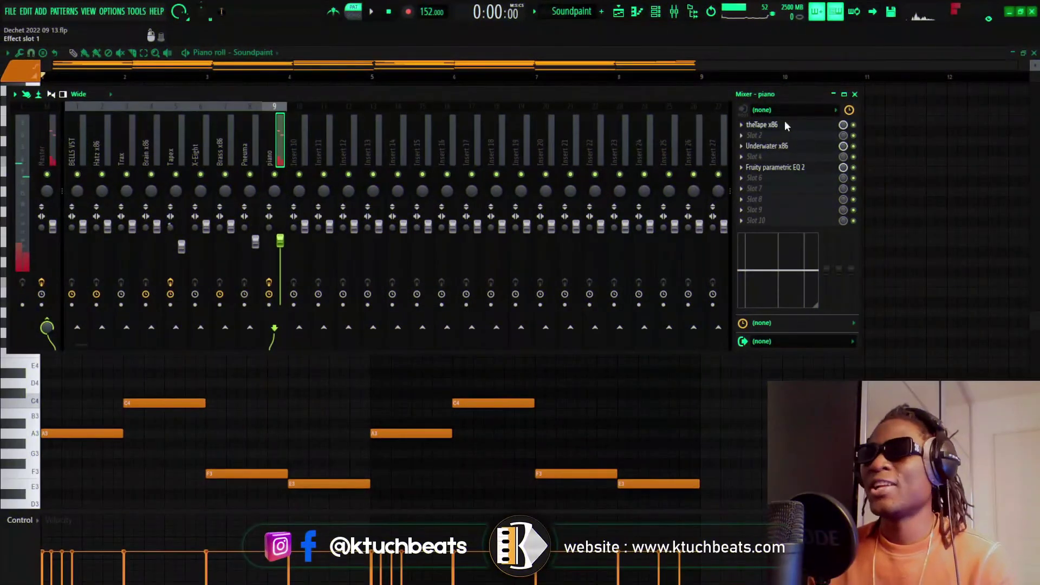
{"action": "left_click", "coordinate": [785, 125]}
{"action": "left_click_drag", "start_coordinate": [250, 125], "coordinate": [469, 108]}
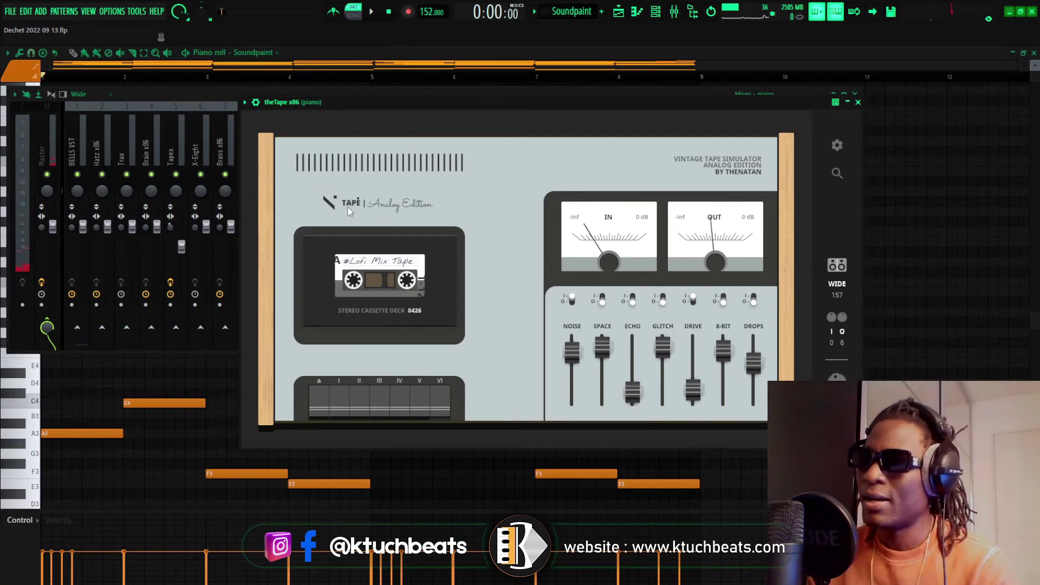
{"action": "left_click", "coordinate": [860, 104]}
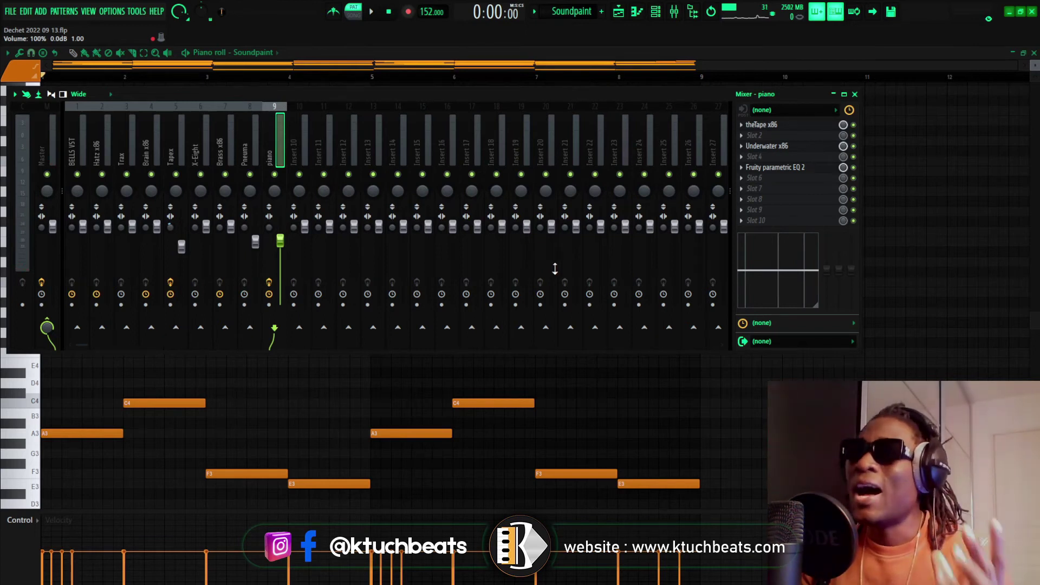
{"action": "left_click", "coordinate": [774, 128]}
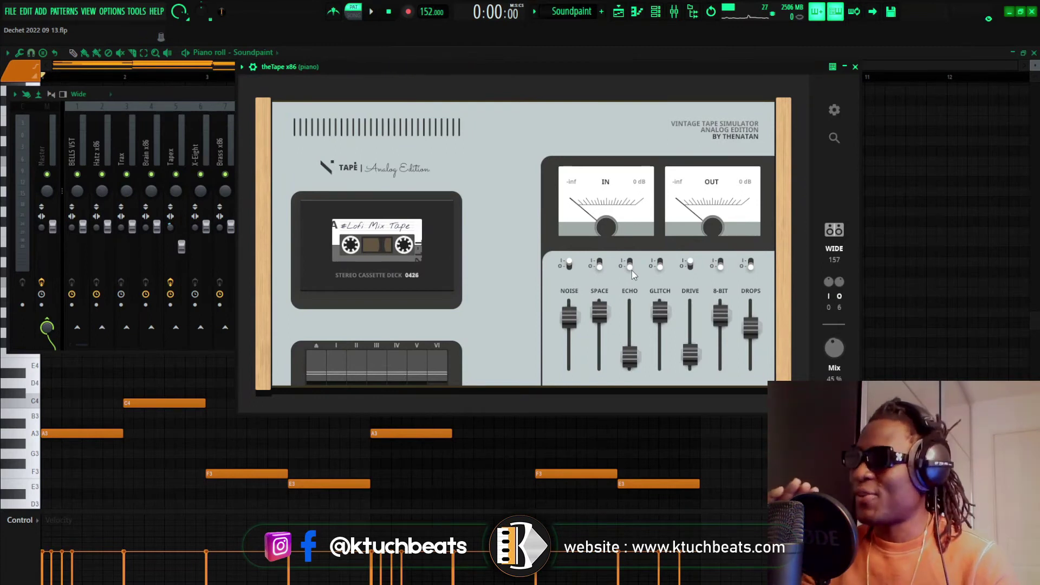
{"action": "left_click", "coordinate": [856, 66]}
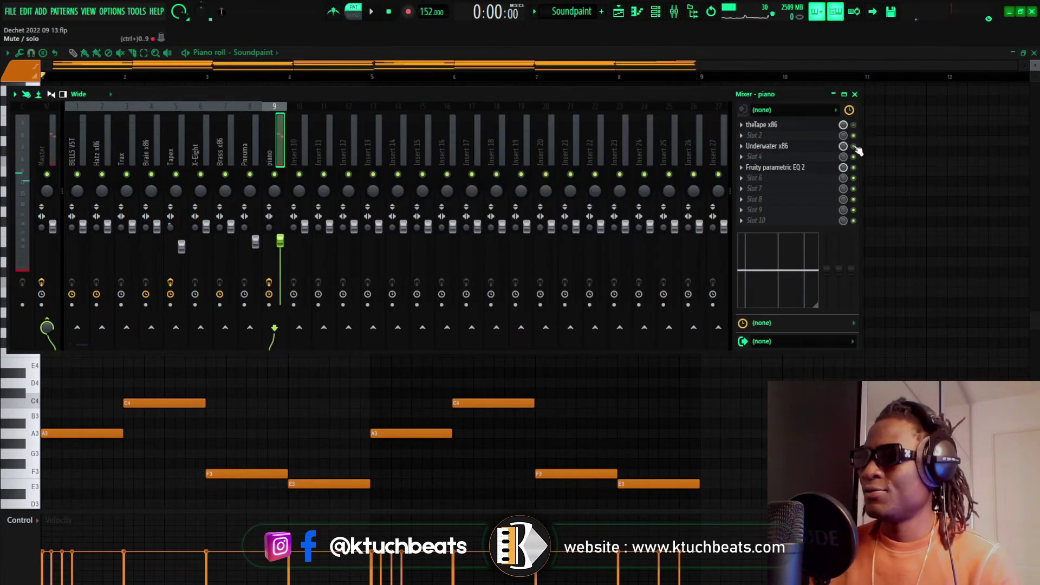
- Compare piano playback with theTape x86 and Underwater x86 bypassed against playback with theTape x86 enabled
{"action": "key", "text": "space"}
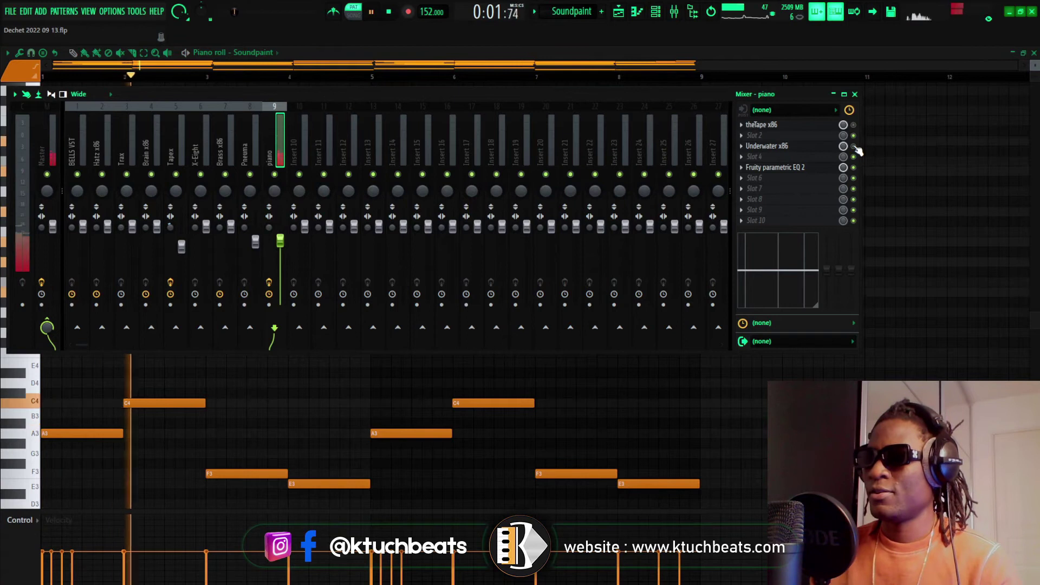
{"action": "key", "text": "space"}
{"action": "key", "text": "space"}
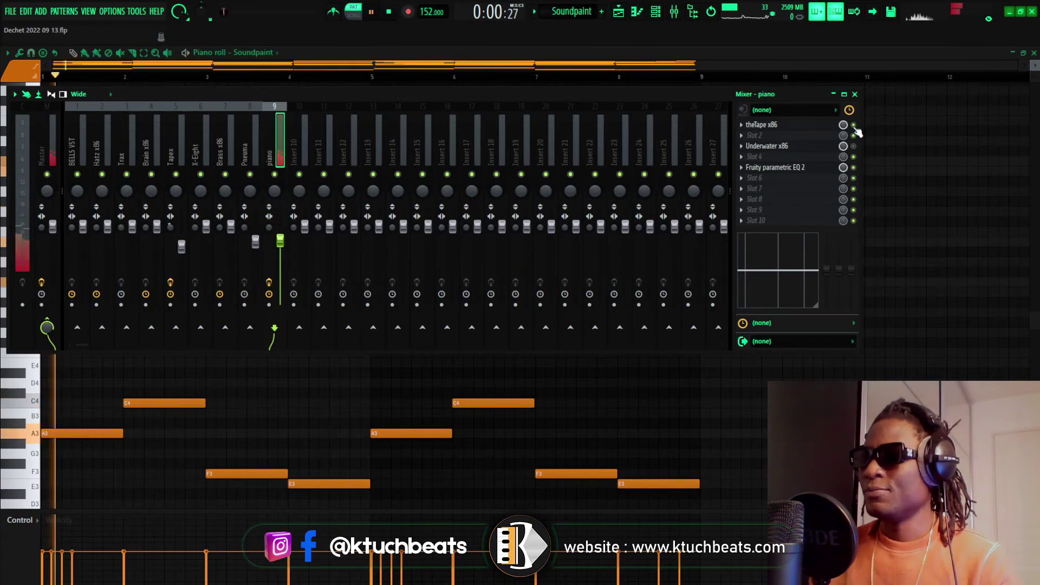
{"action": "left_click", "coordinate": [808, 125]}
{"action": "left_click", "coordinate": [855, 66]}
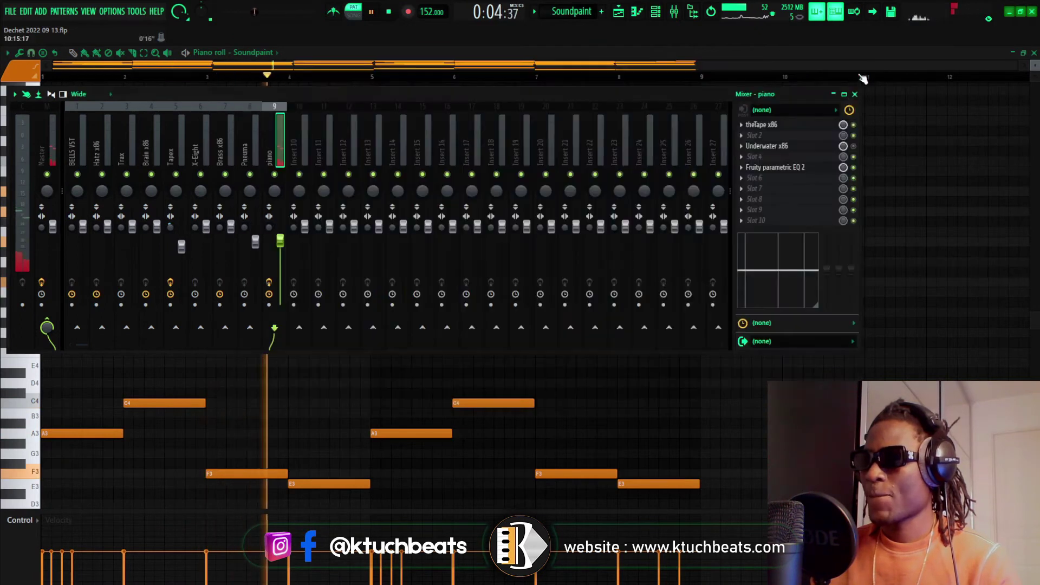
{"action": "key", "text": "space"}
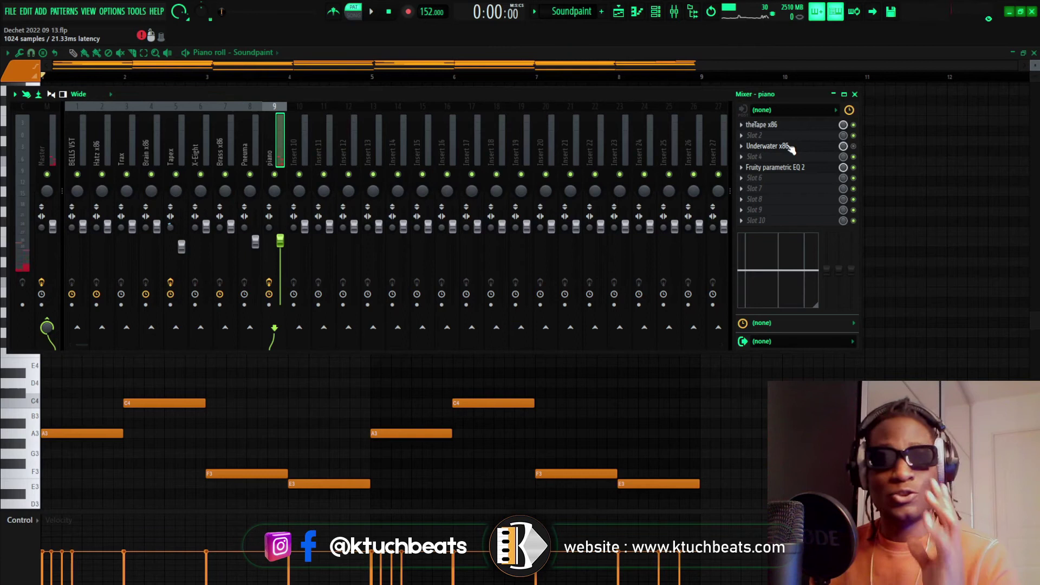
- Open the Underwater x86 effect on the piano channel, enable it and play the pattern through it
{"action": "left_click", "coordinate": [769, 146]}
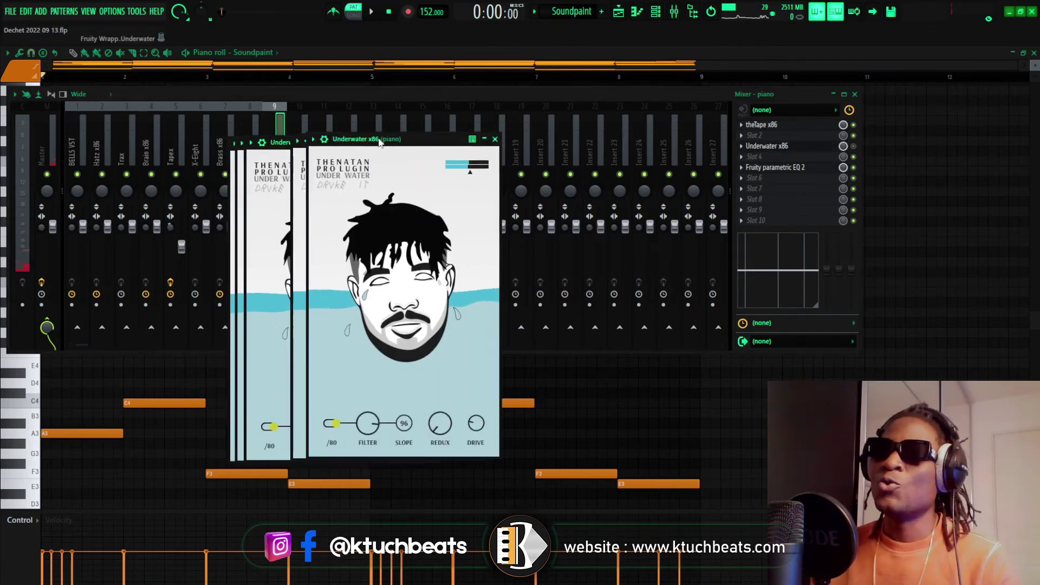
{"action": "left_click", "coordinate": [820, 149]}
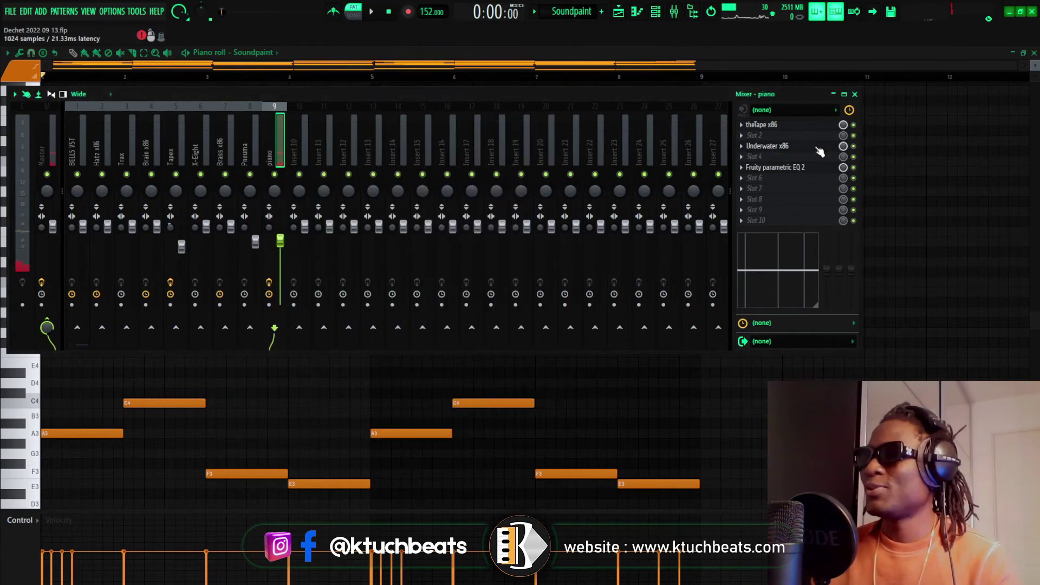
{"action": "left_click", "coordinate": [819, 150]}
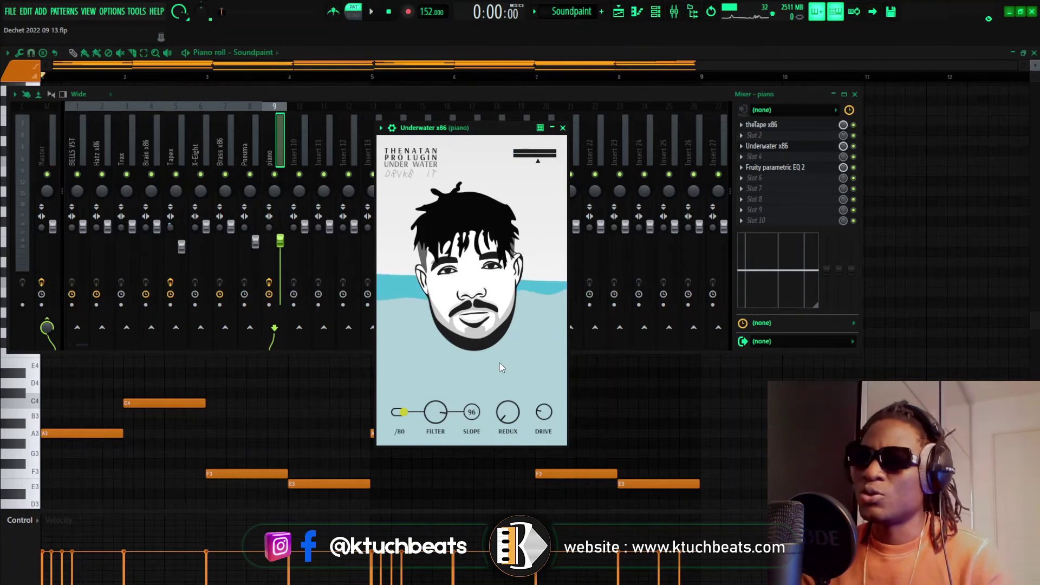
{"action": "key", "text": "space"}
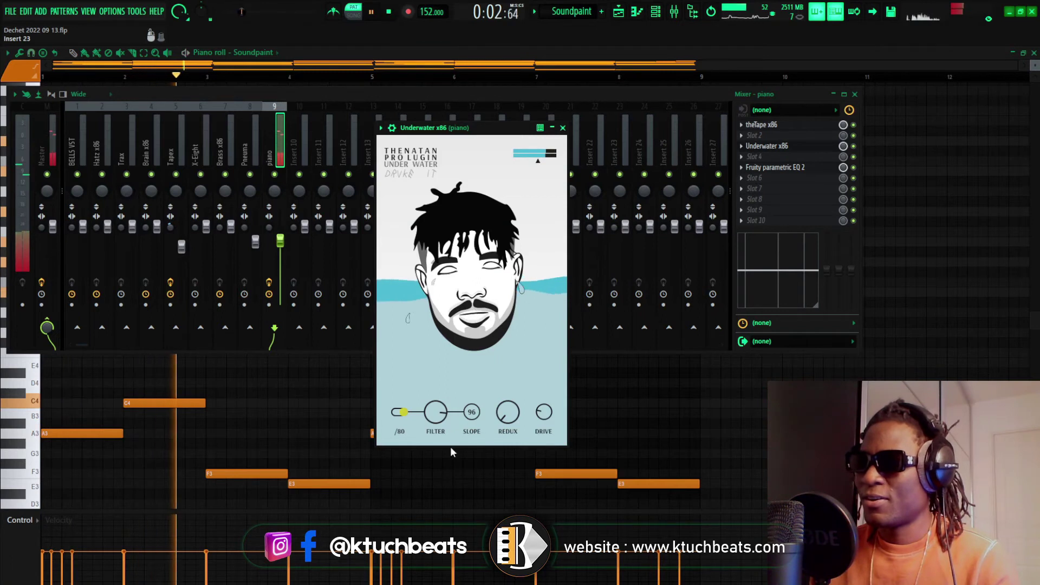
- Try a higher Redux in Underwater x86, sweep its Filter and leave it at 9.3 kHz, stop playback and close the effect
{"action": "mouse_move", "coordinate": [508, 394]}
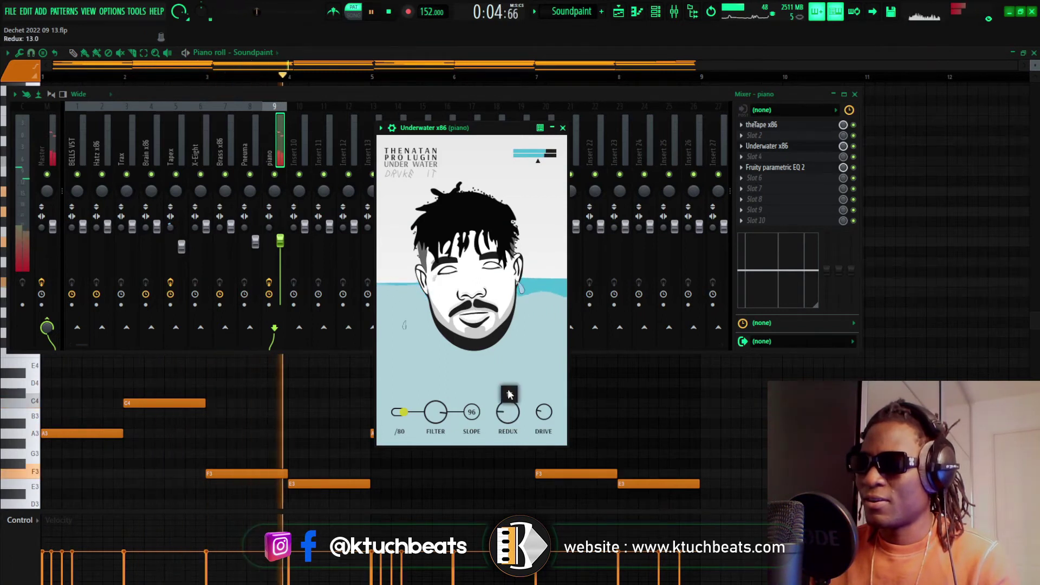
{"action": "mouse_move", "coordinate": [444, 402]}
{"action": "left_click_drag", "start_coordinate": [443, 402], "coordinate": [456, 434]}
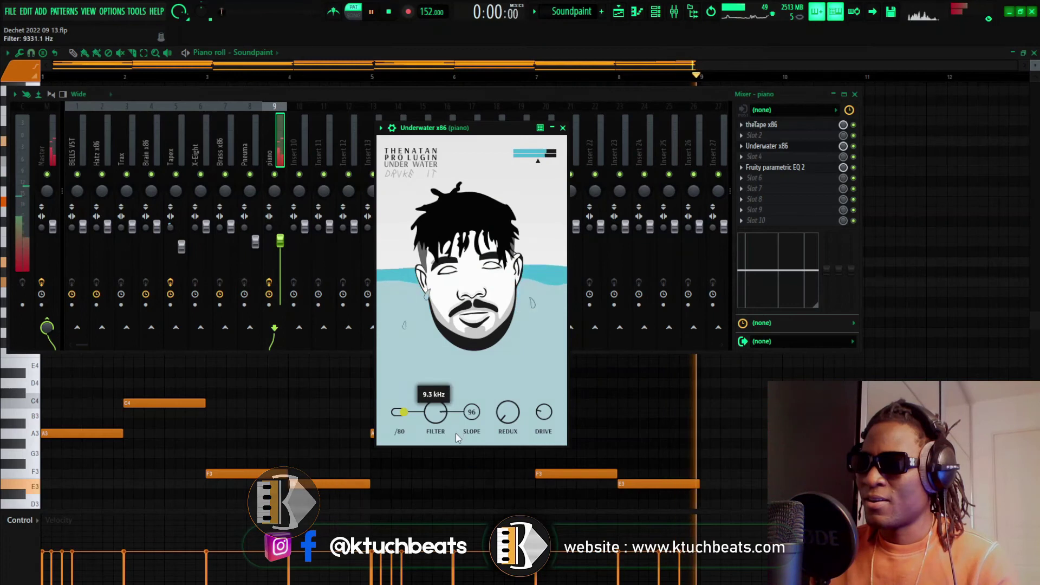
{"action": "key", "text": "space"}
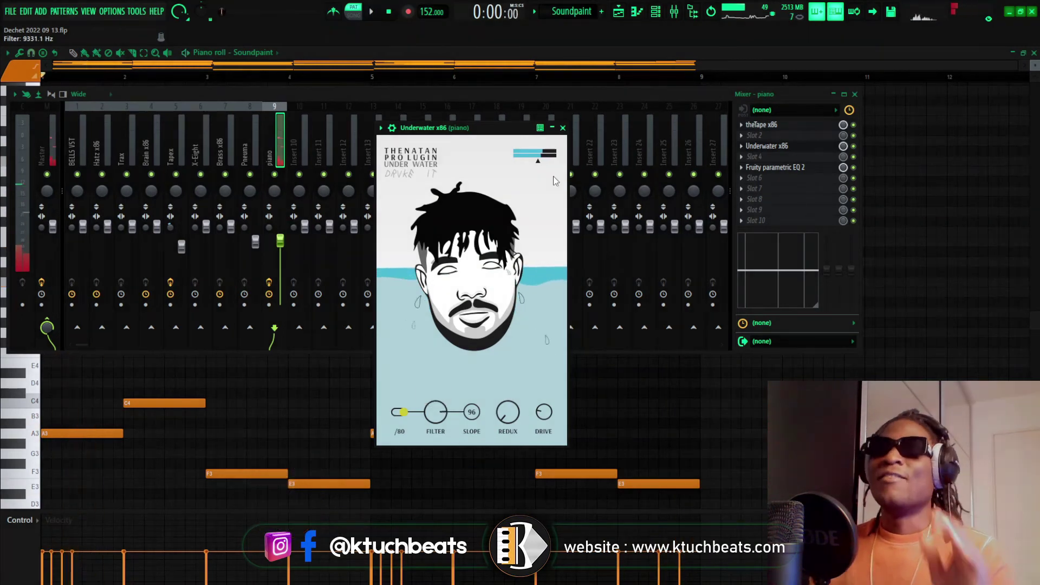
{"action": "left_click", "coordinate": [563, 128]}
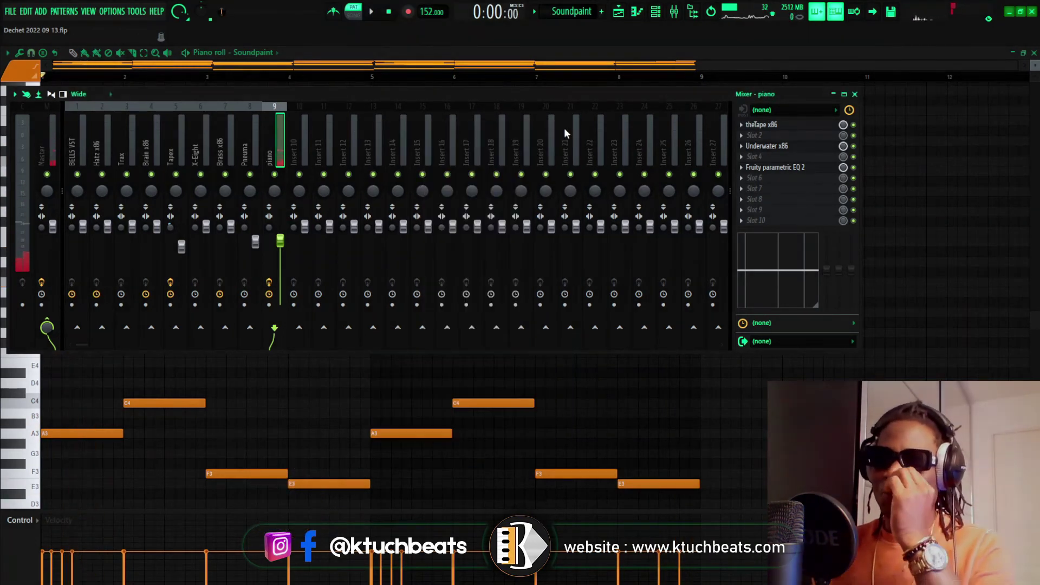
- View the Fruity parametric EQ 2 effect on the piano mixer channel
{"action": "left_click", "coordinate": [790, 169]}
{"action": "left_click", "coordinate": [791, 169]}
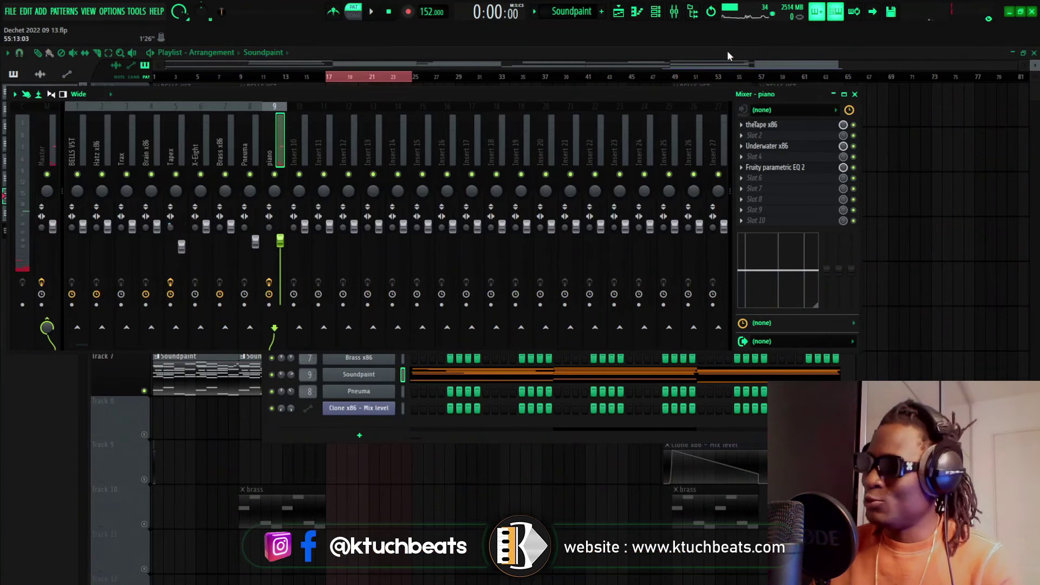
- Close the mixer, solo the brass track in the playlist and open its Brass x86 instrument
{"action": "left_click", "coordinate": [728, 54]}
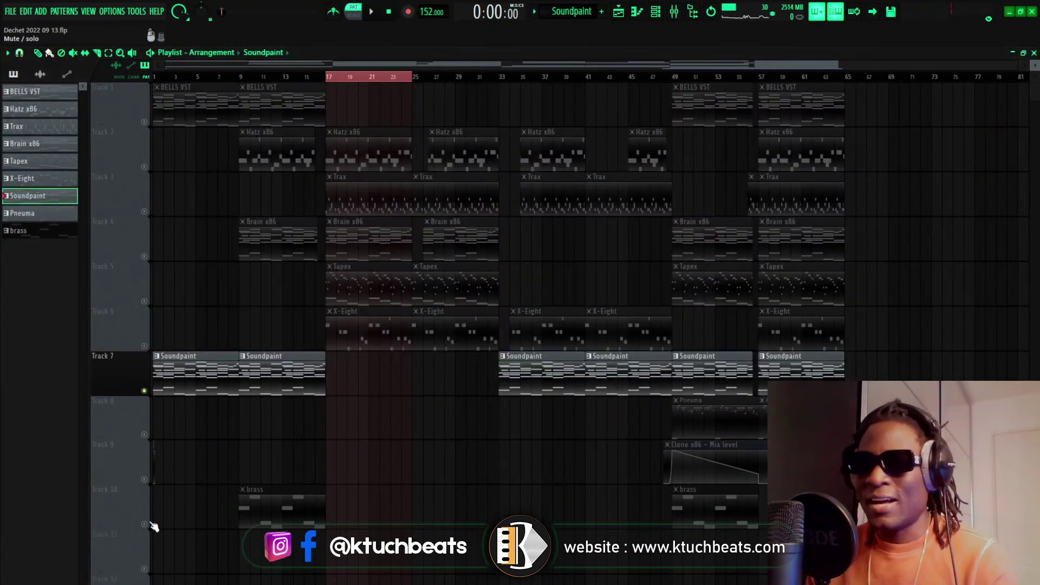
{"action": "scroll", "coordinate": [560, 443], "scroll_direction": "down", "scroll_amount": 6}
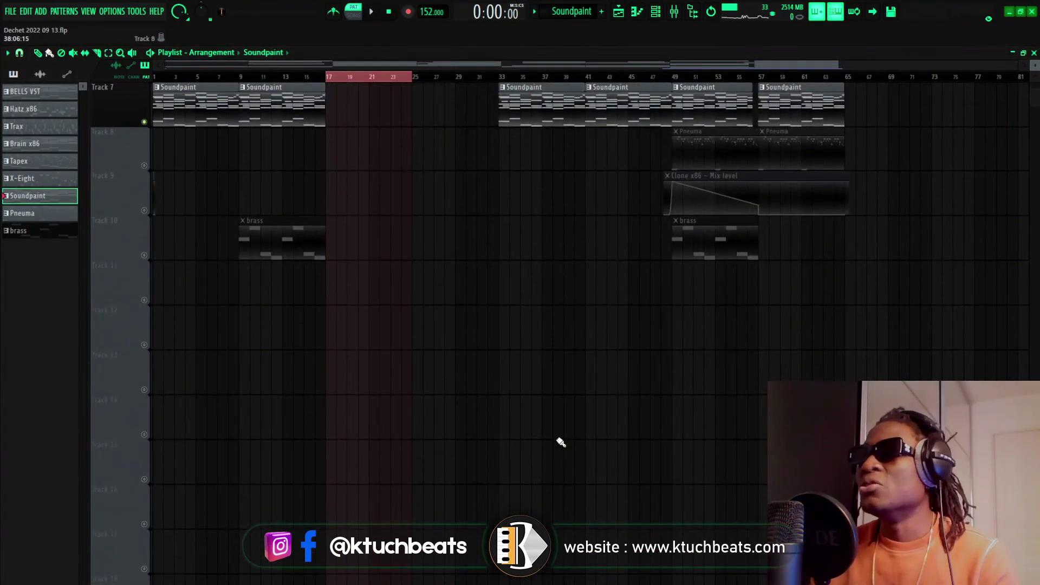
{"action": "scroll", "coordinate": [648, 332], "scroll_direction": "up", "scroll_amount": 3}
{"action": "scroll", "coordinate": [648, 333], "scroll_direction": "down", "scroll_amount": 1}
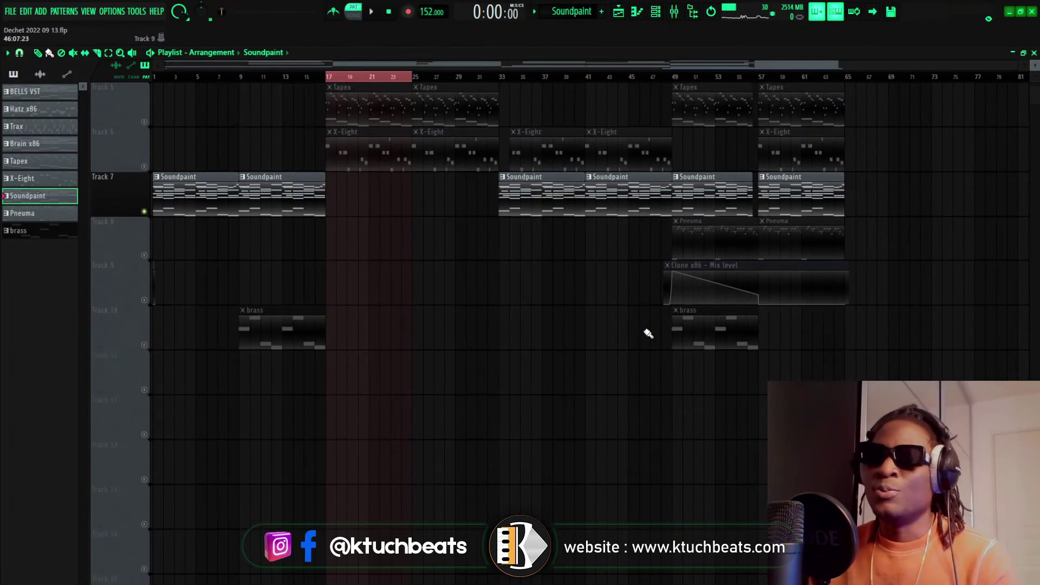
{"action": "scroll", "coordinate": [185, 293], "scroll_direction": "down", "scroll_amount": 2}
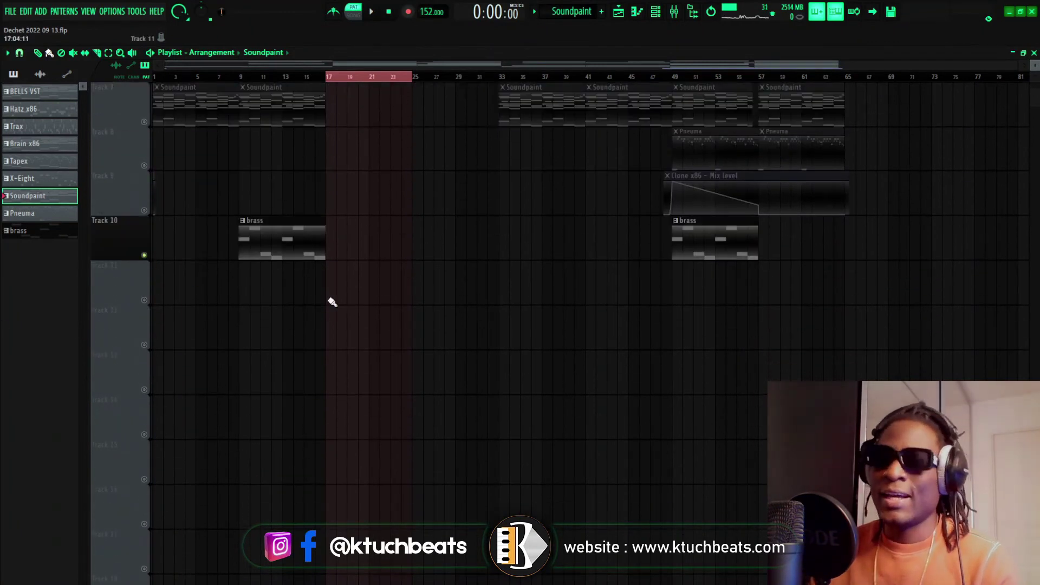
{"action": "scroll", "coordinate": [327, 298], "scroll_direction": "up", "scroll_amount": 3}
{"action": "left_click", "coordinate": [655, 10]}
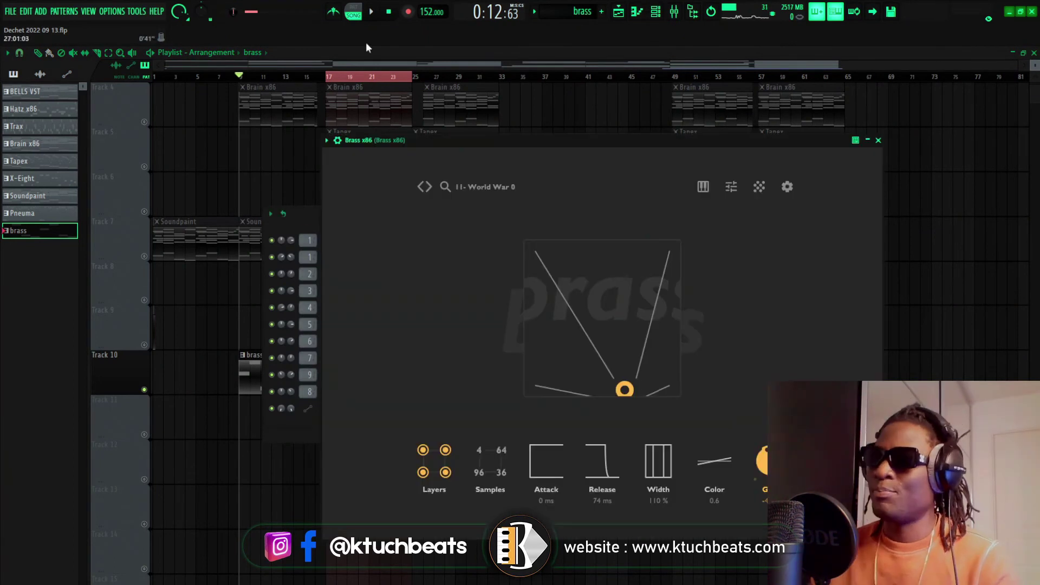
- Play the brass pattern on its own in pattern mode and stop playback
{"action": "left_click", "coordinate": [353, 11]}
{"action": "key", "text": "space"}
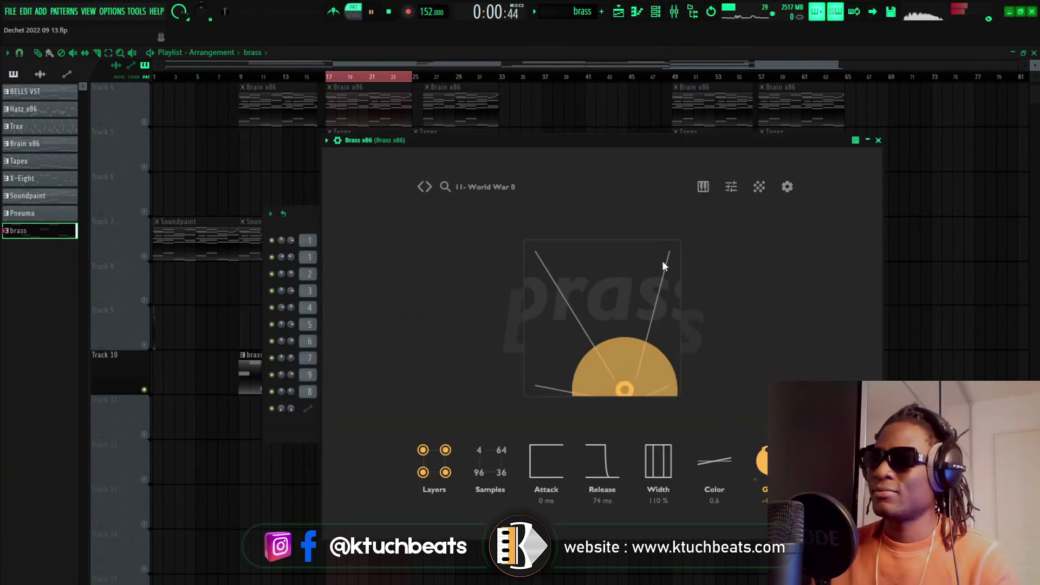
{"action": "key", "text": "space"}
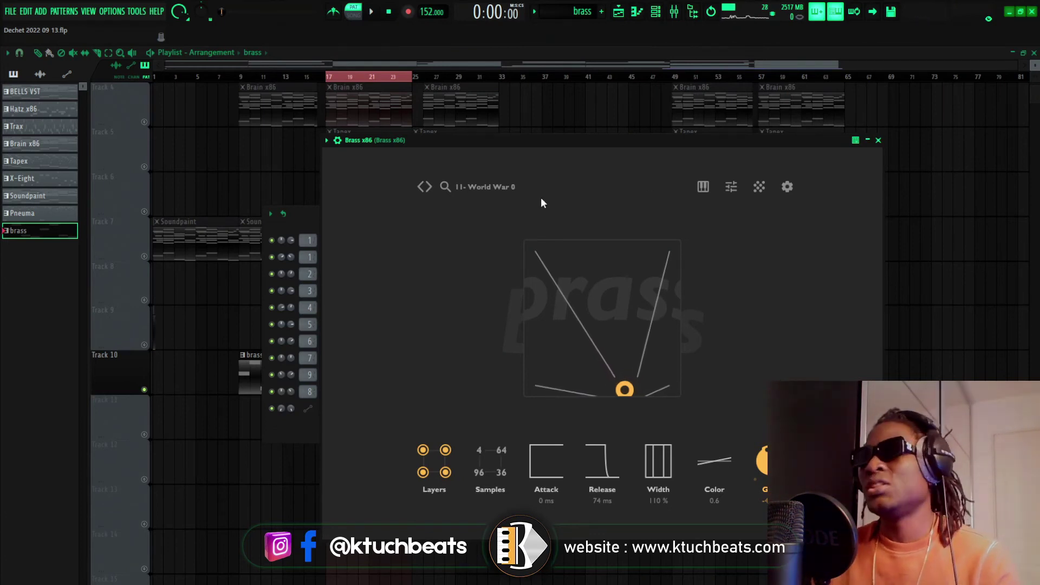
- Audition Brass x86 presets 10- Techno Lead, 09- Techno Lead 2, 08- Holidays in Hell and 07- Start With Me, returning to 11- World War 0
{"action": "left_click_drag", "start_coordinate": [573, 140], "coordinate": [562, 110]}
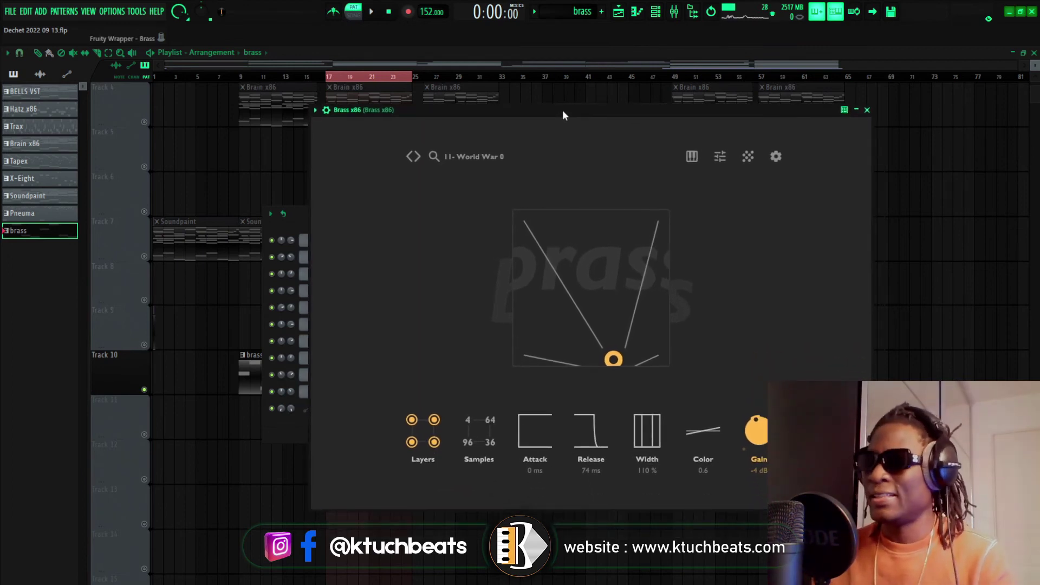
{"action": "left_click", "coordinate": [776, 156]}
{"action": "left_click", "coordinate": [372, 12]}
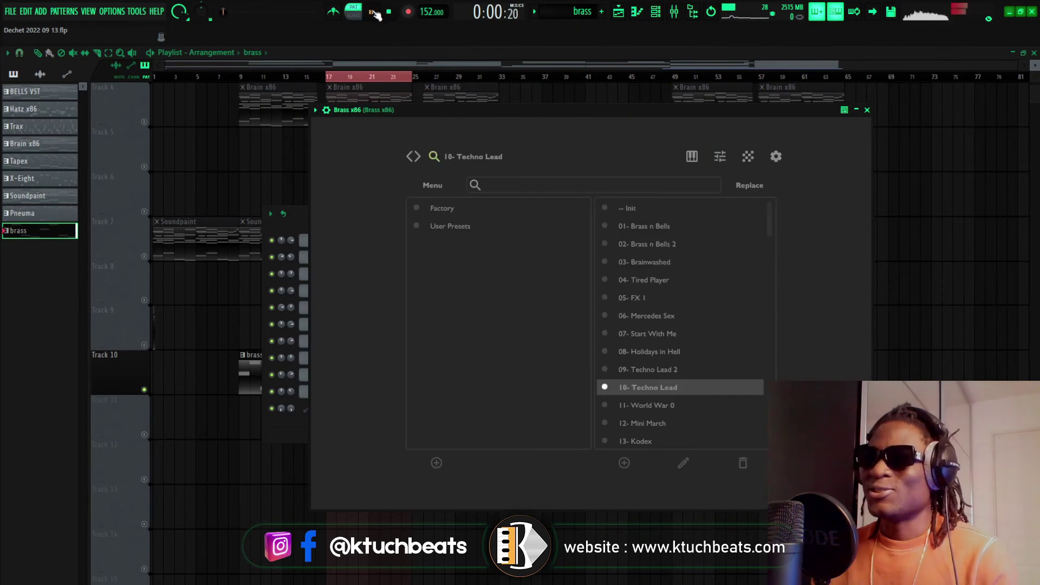
{"action": "left_click", "coordinate": [666, 370]}
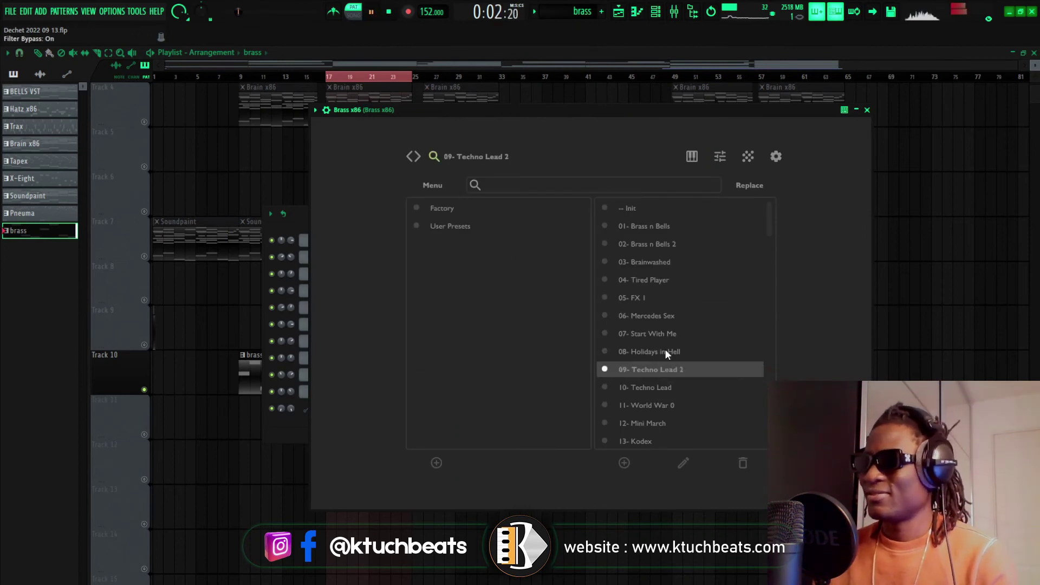
{"action": "left_click", "coordinate": [666, 354]}
{"action": "left_click", "coordinate": [659, 333]}
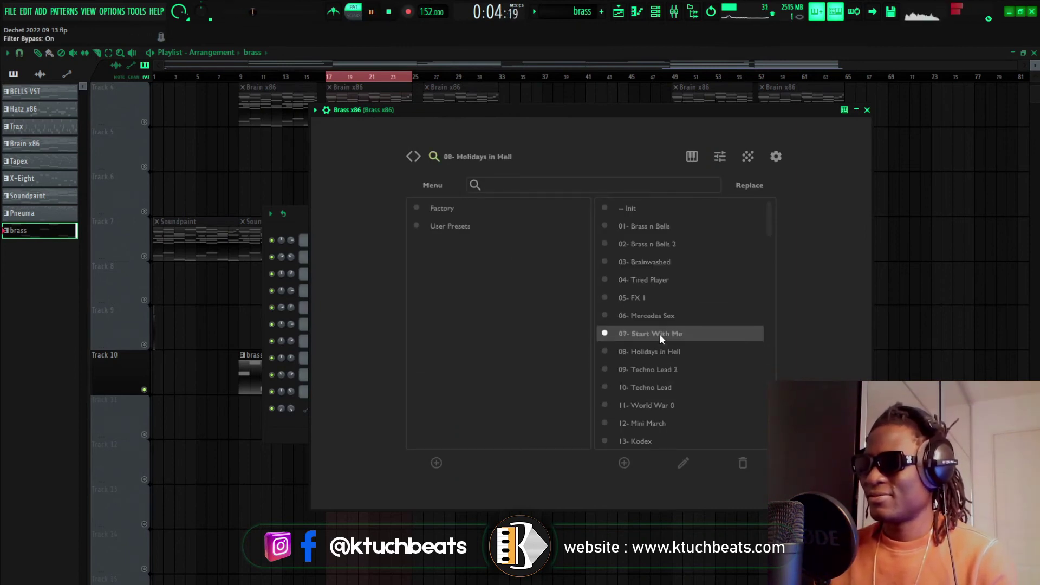
{"action": "left_click", "coordinate": [652, 404]}
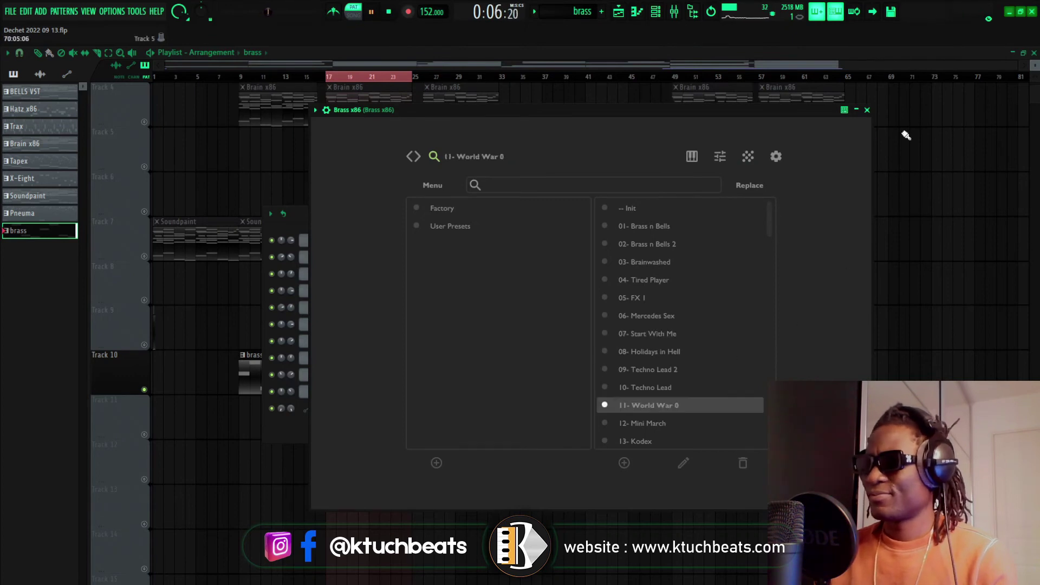
- Look through the Brass x86 preset list to its end, stop playback and close the instrument
{"action": "left_click_drag", "start_coordinate": [769, 217], "coordinate": [769, 431]}
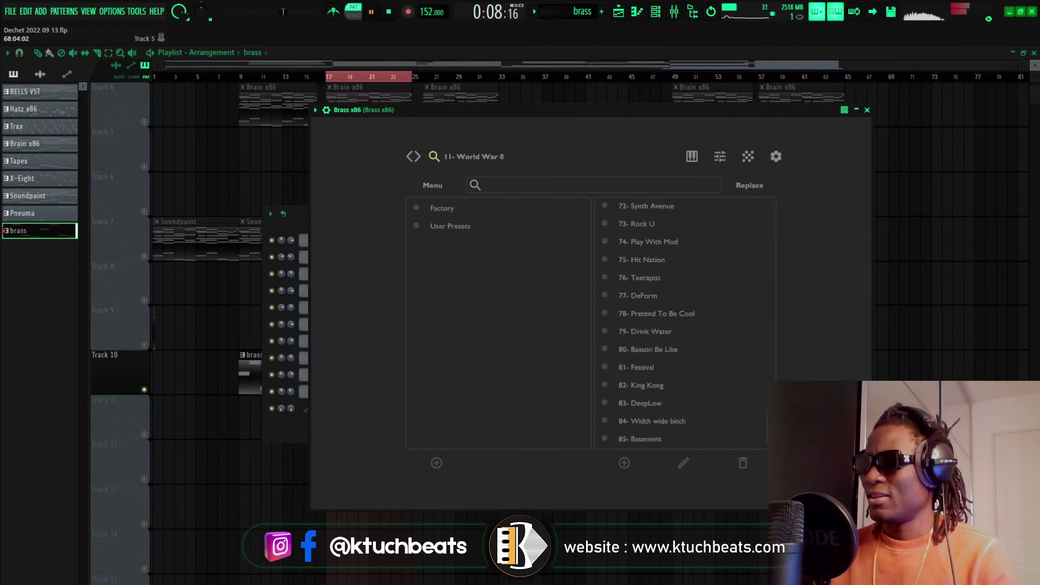
{"action": "left_click", "coordinate": [390, 13]}
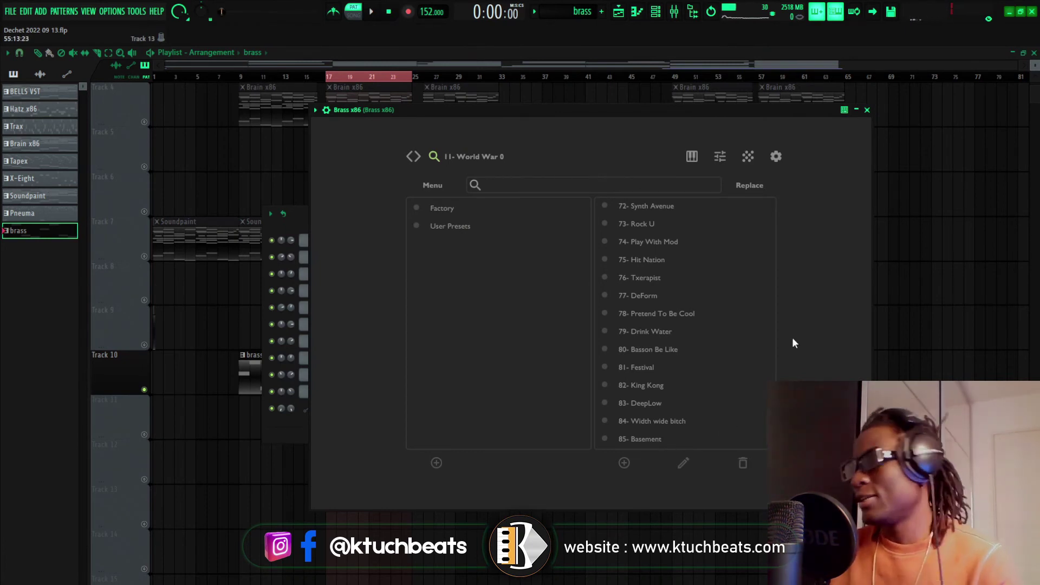
{"action": "left_click", "coordinate": [867, 111]}
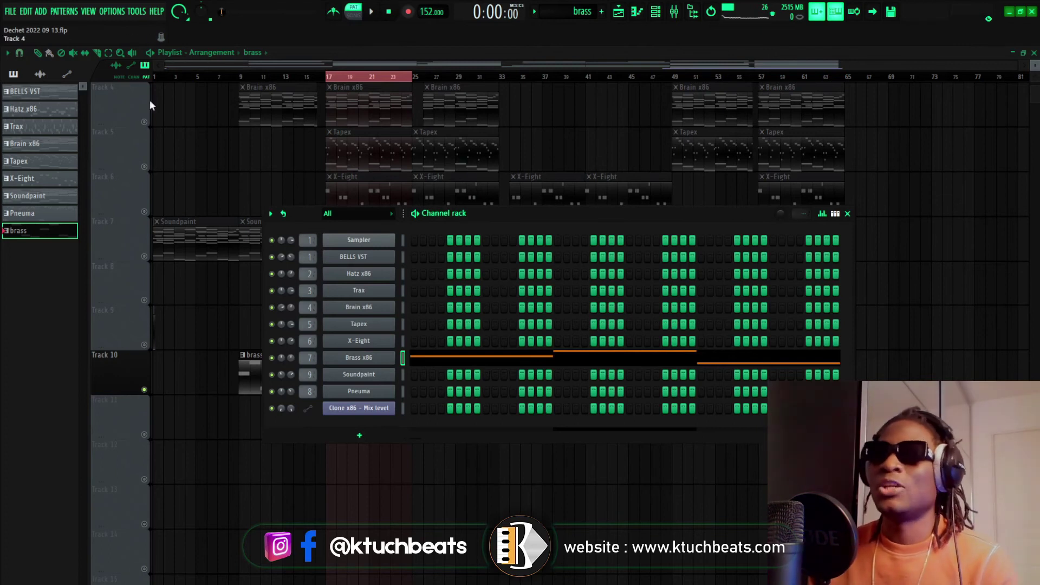
- Unsolo the brass track, select the Pneuma pattern and open its Pneuma synthesizer
{"action": "key", "text": "F6"}
{"action": "scroll", "coordinate": [611, 301], "scroll_direction": "up", "scroll_amount": 3}
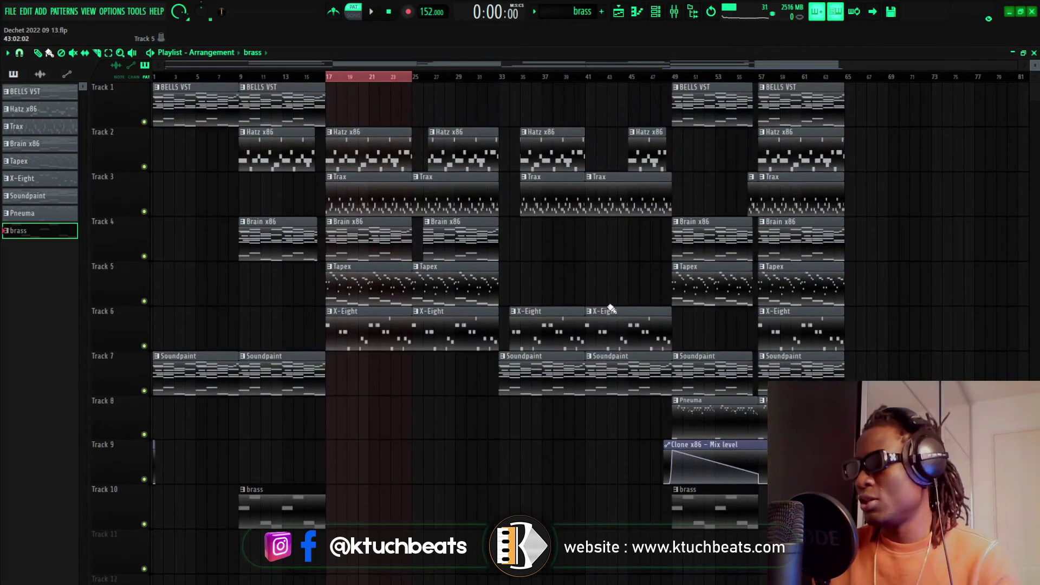
{"action": "left_click", "coordinate": [22, 213]}
{"action": "left_click", "coordinate": [667, 12]}
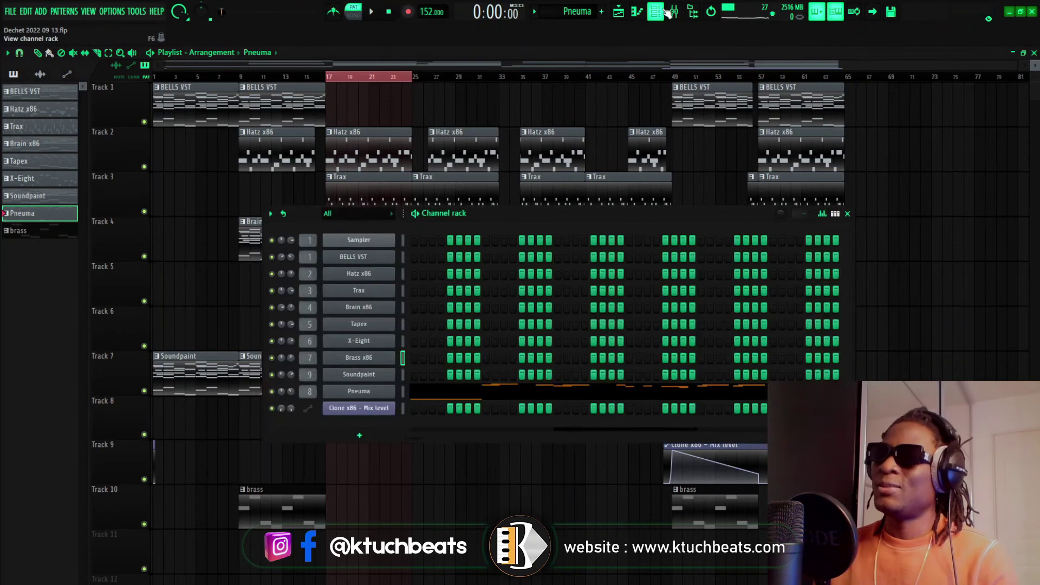
{"action": "left_click", "coordinate": [379, 391]}
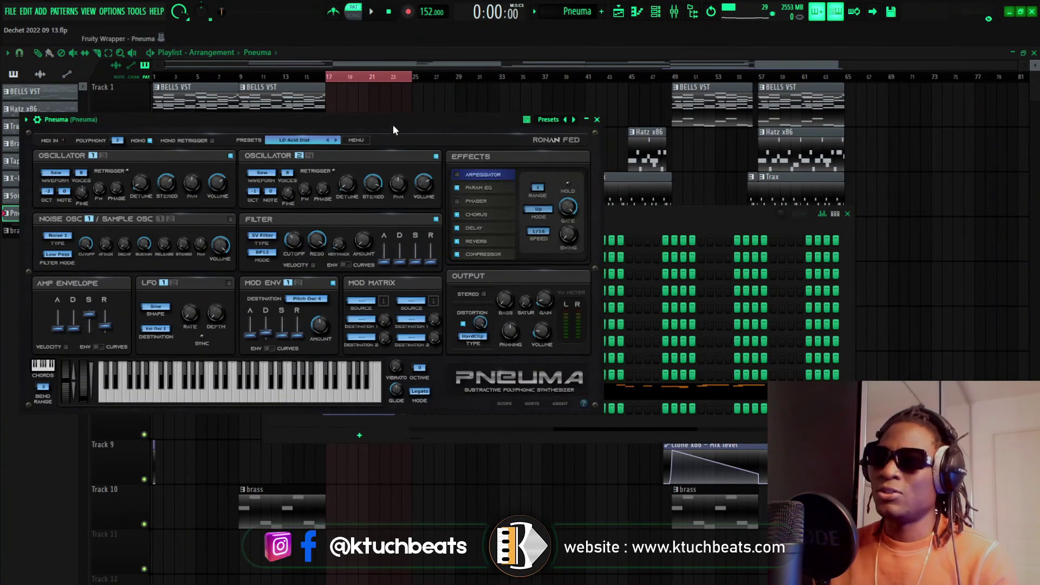
- Play the Pneuma pattern, view its mixer channel, stop playback and close the open windows
{"action": "left_click_drag", "start_coordinate": [394, 129], "coordinate": [737, 172]}
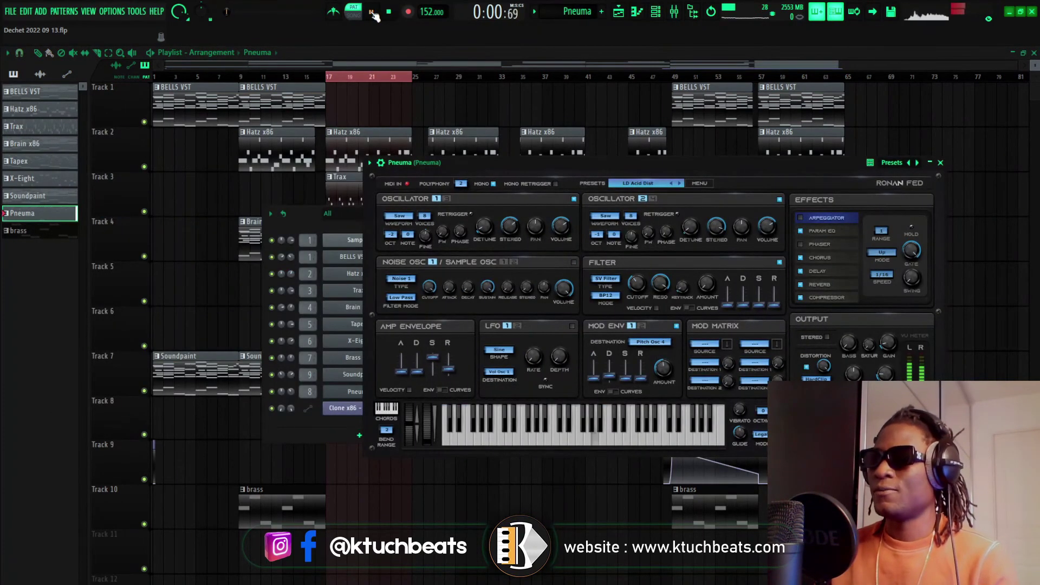
{"action": "left_click", "coordinate": [674, 11]}
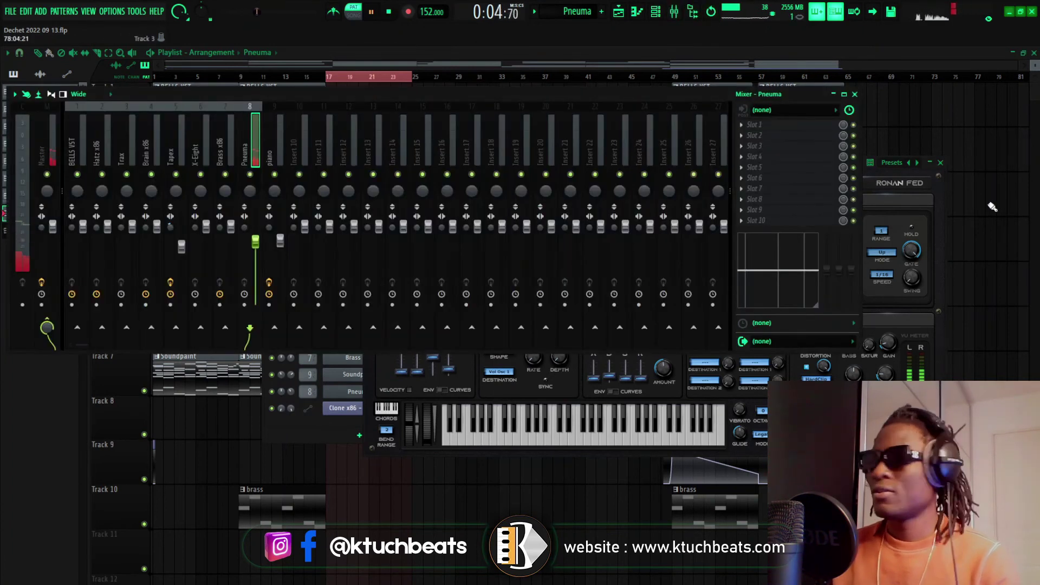
{"action": "left_click", "coordinate": [856, 94]}
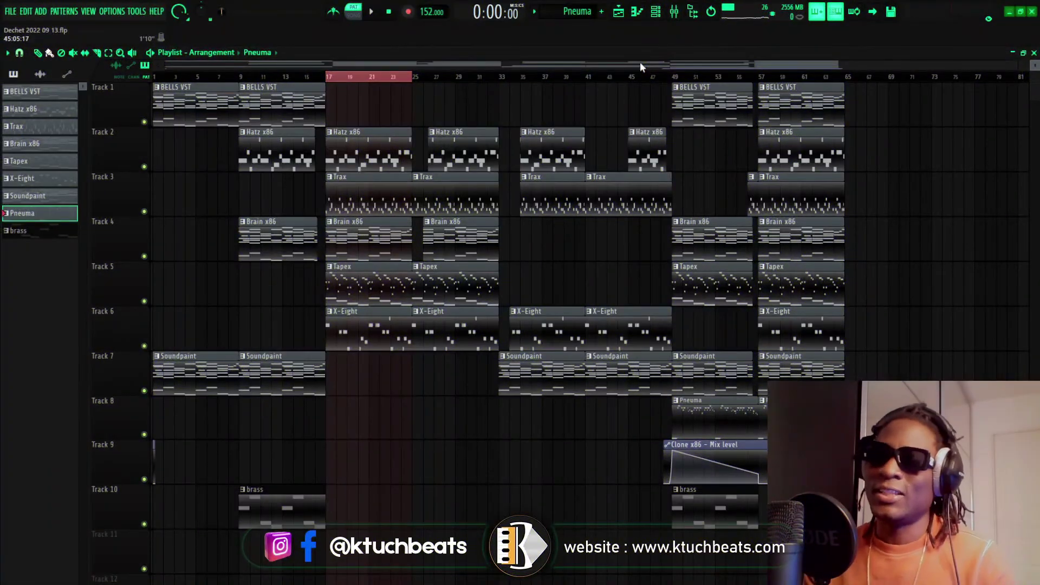
- Switch to song mode, clear the playlist time selection and return the playhead to the start of the song
{"action": "left_click", "coordinate": [335, 77]}
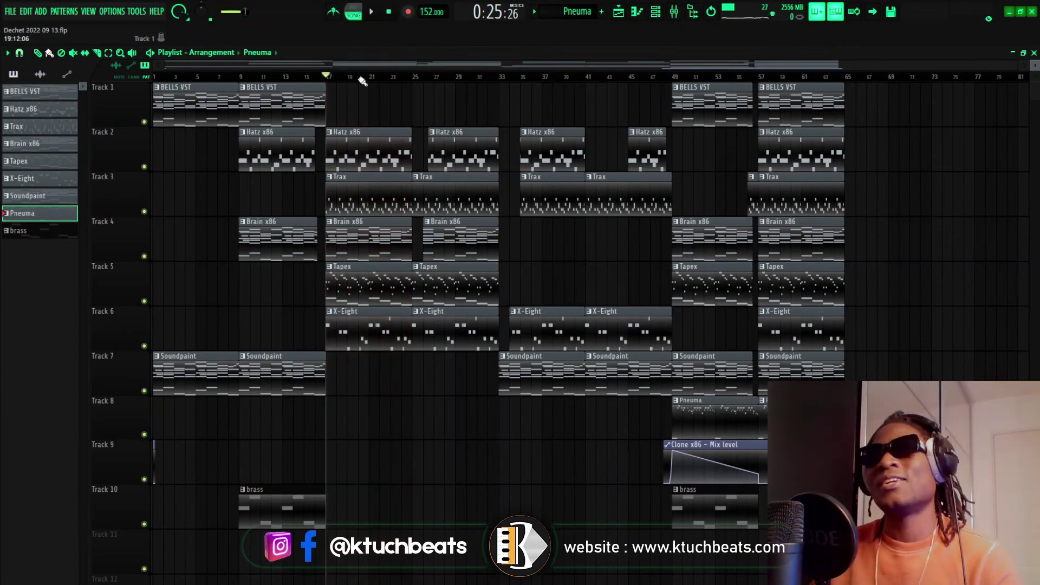
{"action": "left_click", "coordinate": [389, 11]}
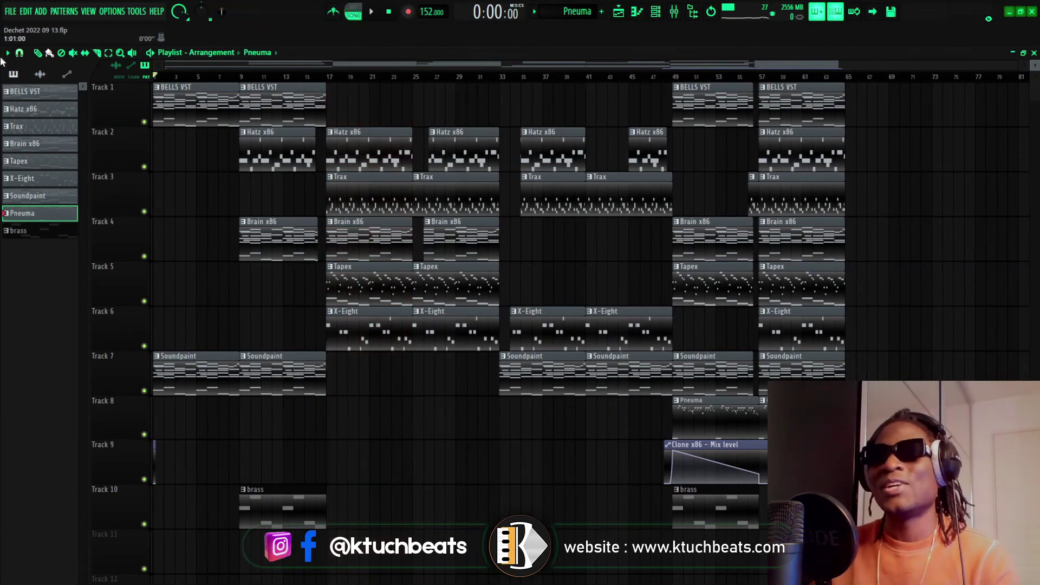
{"action": "left_click", "coordinate": [676, 15]}
{"action": "left_click", "coordinate": [675, 16]}
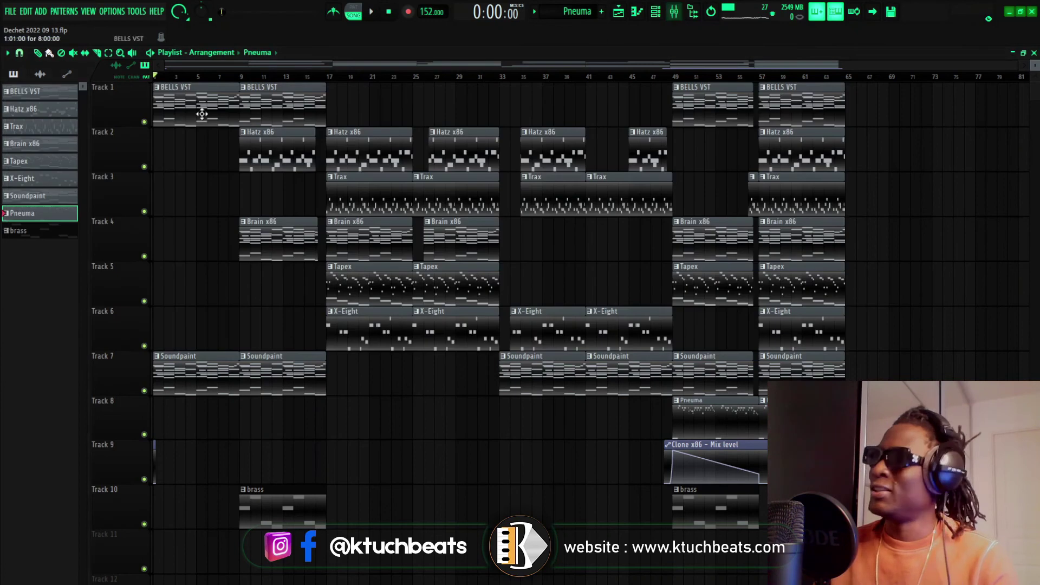